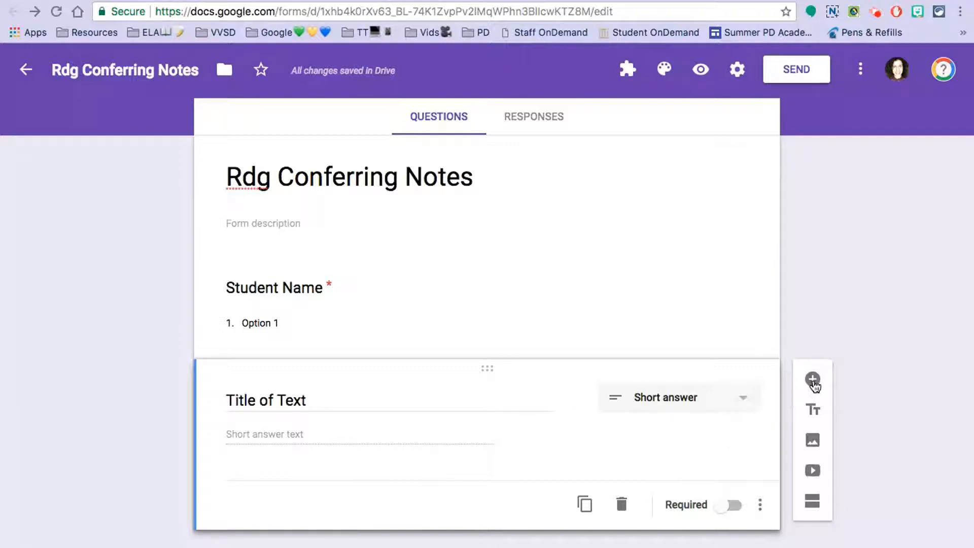
# - Add a new question below the Title of Text question and look over the form's questions
pyautogui.click(812, 380)
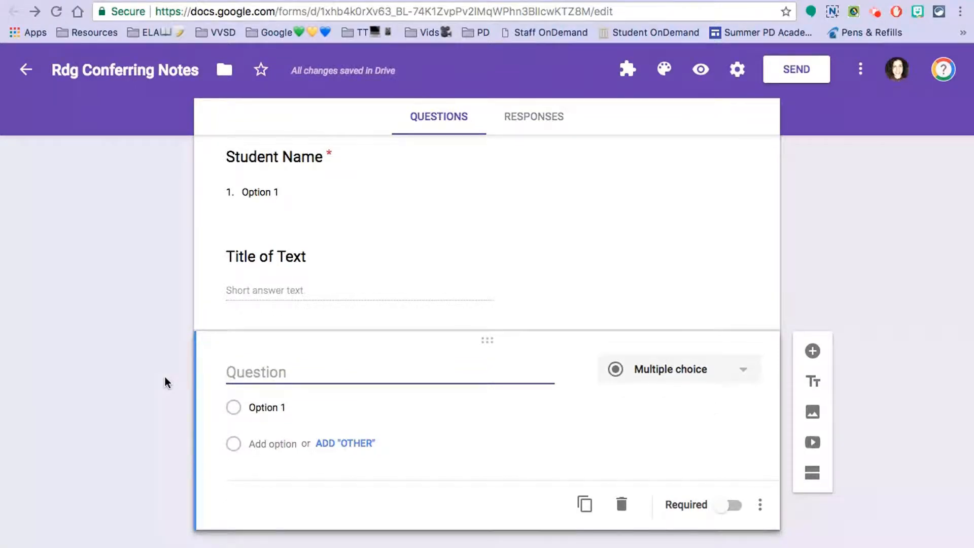
pyautogui.scroll(4, 173, 273)
pyautogui.scroll(-6, 173, 274)
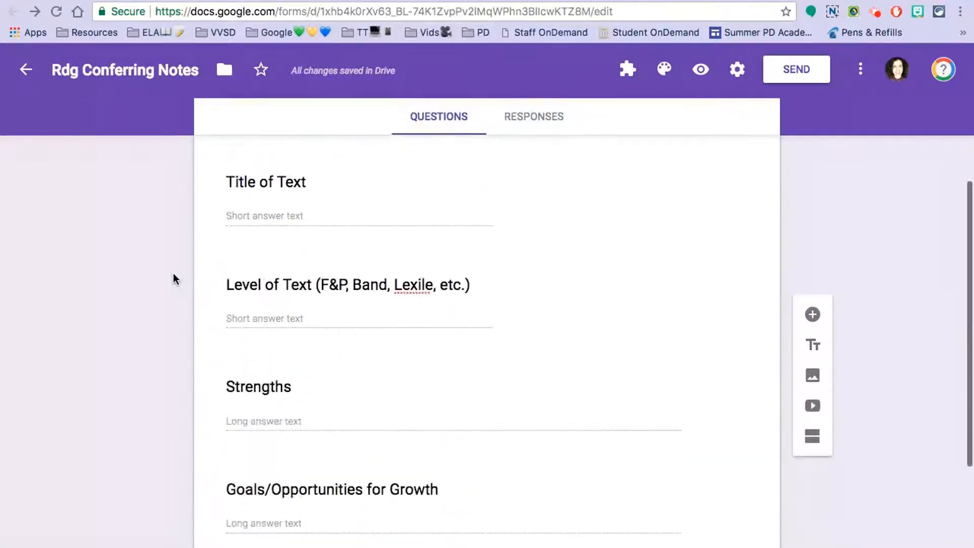
pyautogui.scroll(-3, 172, 273)
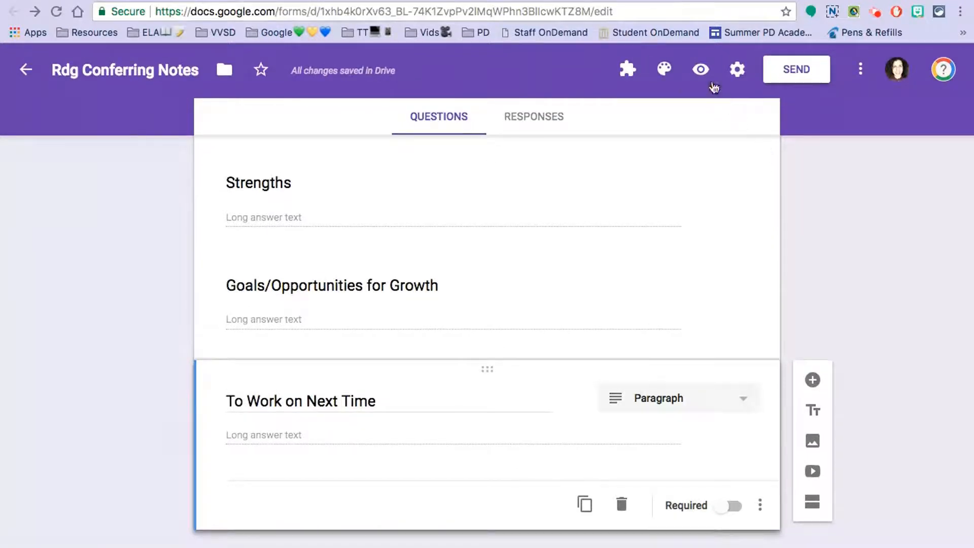
# - Preview the Rdg Conferring Notes form through to its end and return to editing it
pyautogui.click(703, 70)
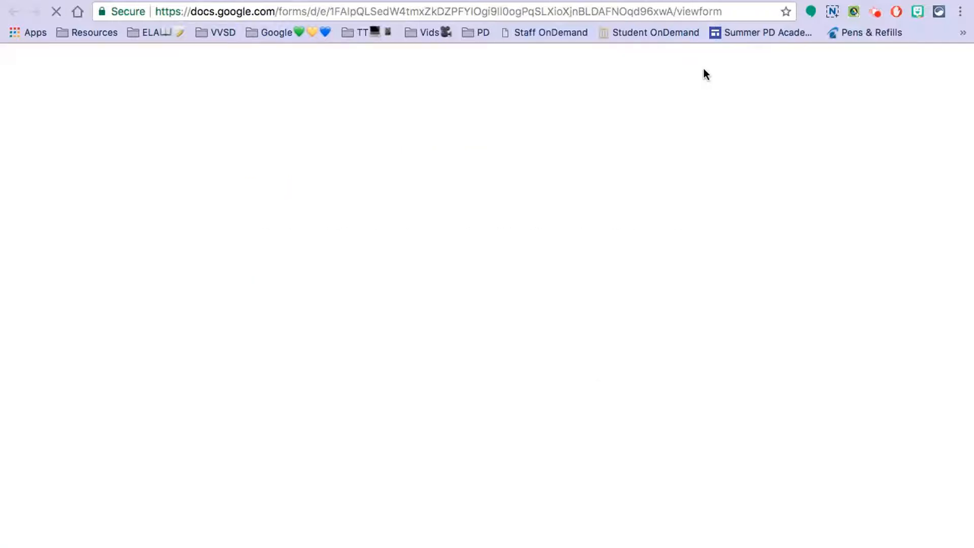
pyautogui.scroll(-10, 775, 149)
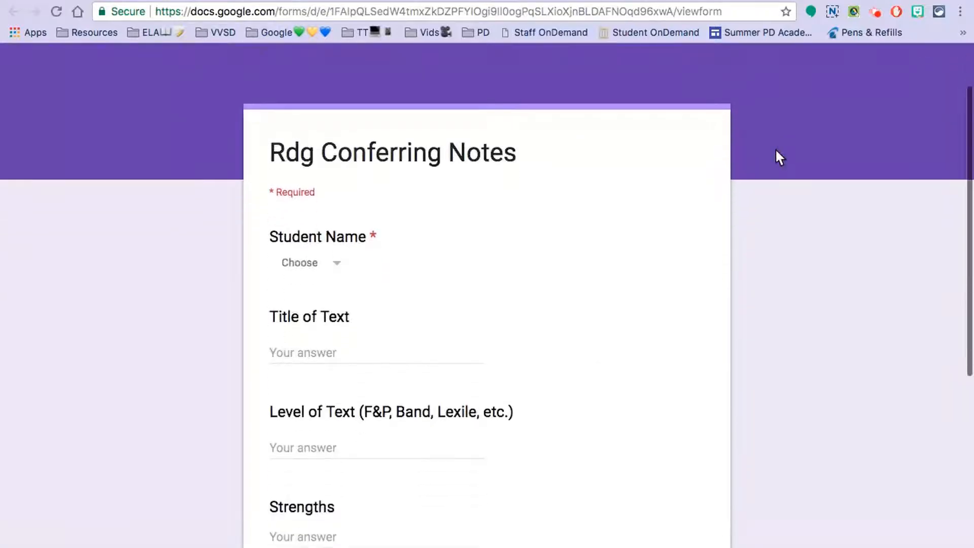
pyautogui.scroll(-3, 775, 150)
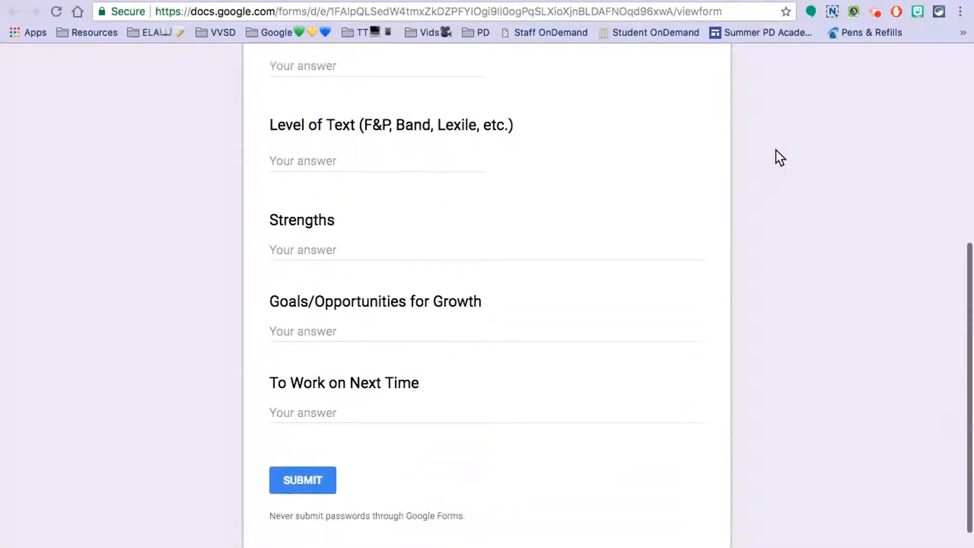
pyautogui.click(746, 0)
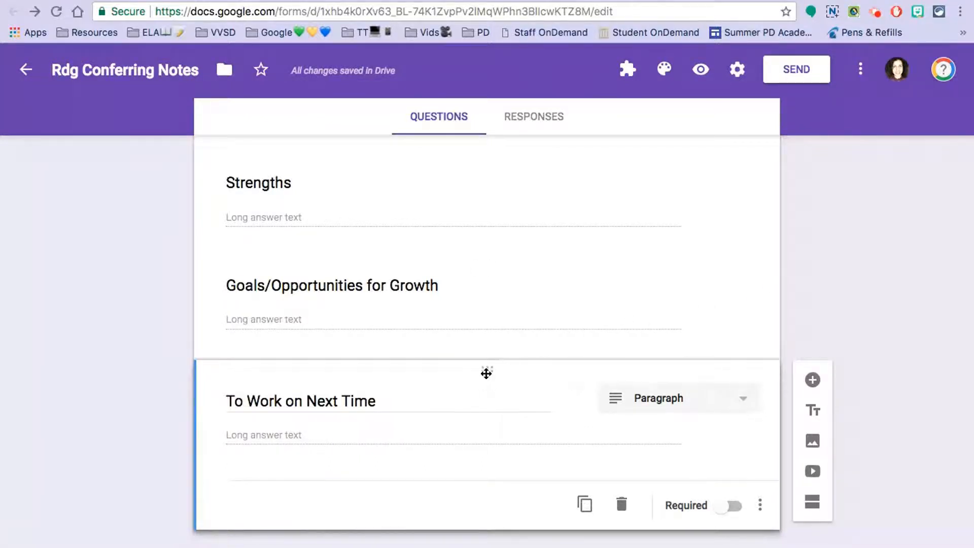
# - Move the To Work on Next Time question above Goals/Opportunities for Growth and preview the reordered form
pyautogui.moveTo(486, 373); pyautogui.dragTo(486, 243)
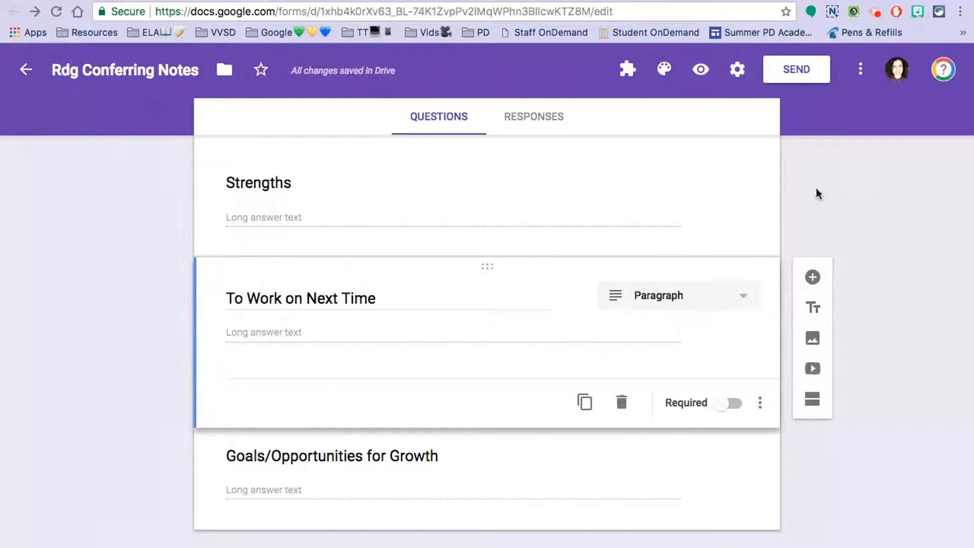
pyautogui.click(701, 71)
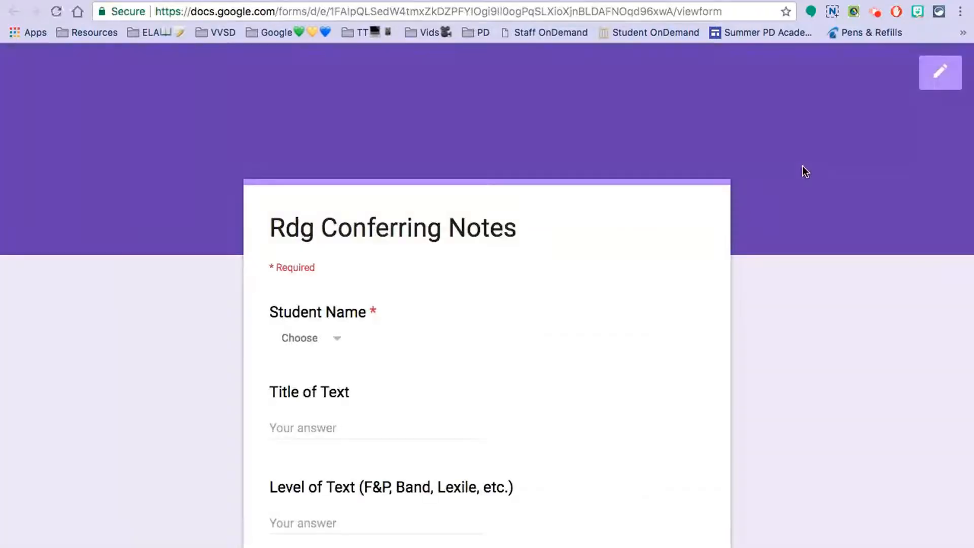
pyautogui.scroll(-5, 802, 172)
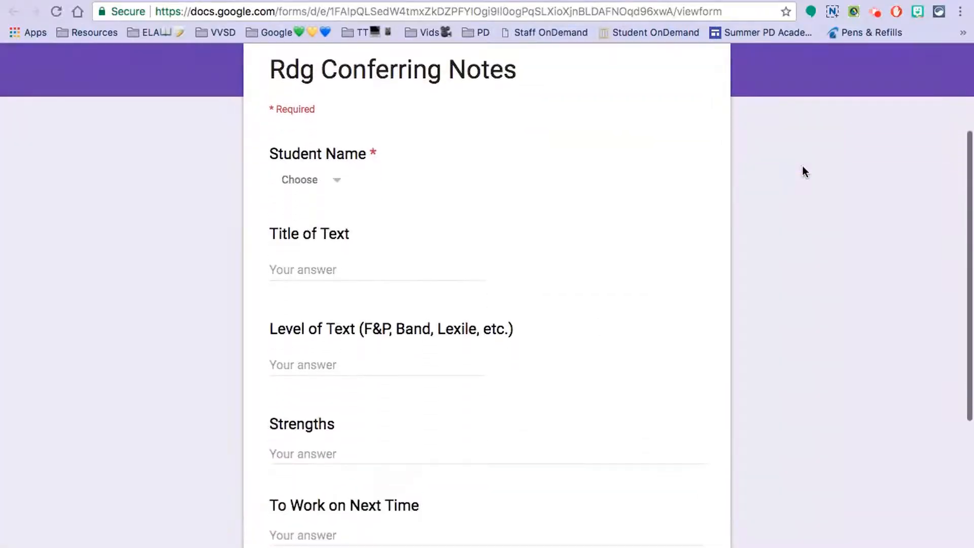
pyautogui.scroll(-5, 803, 171)
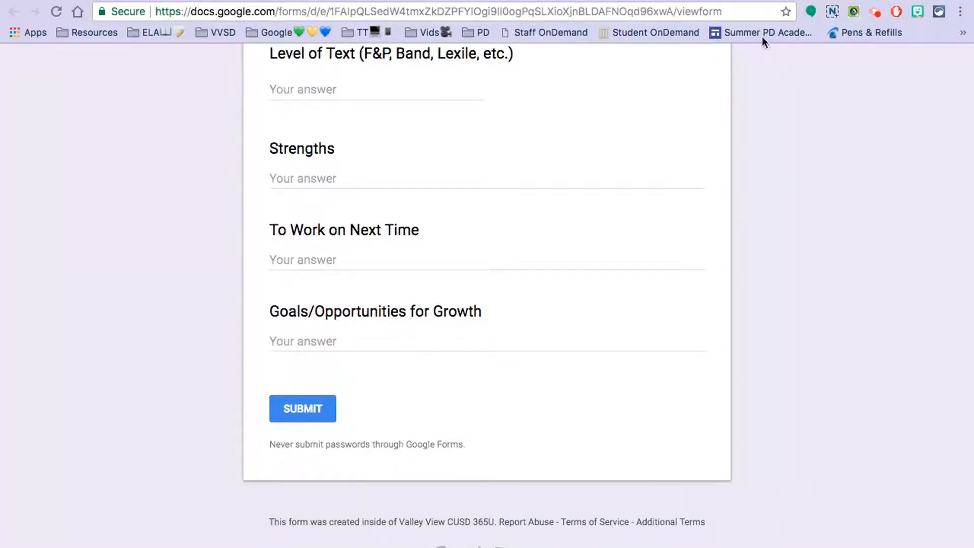
pyautogui.click(752, 0)
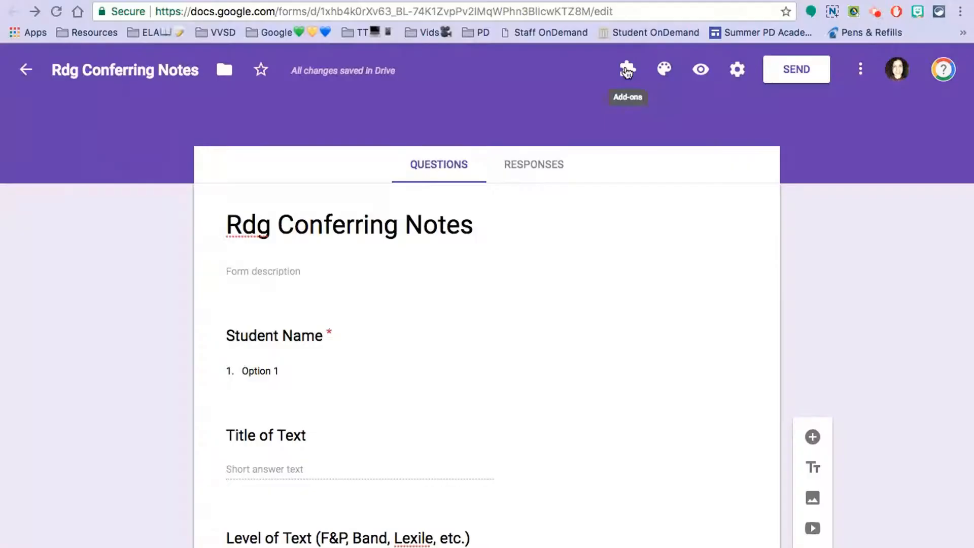
# - Open the docAppender add-on and choose Sample ARK as its target Doc folder
pyautogui.click(628, 71)
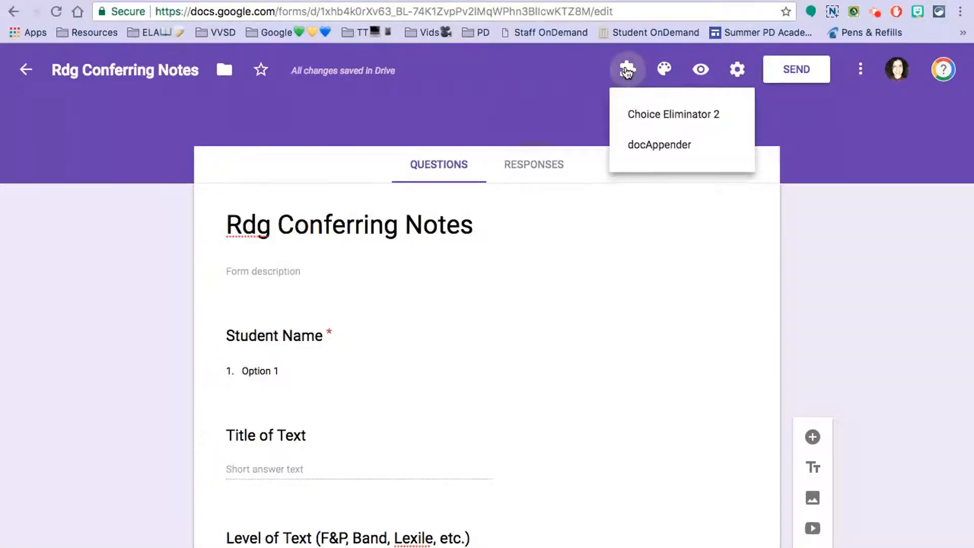
pyautogui.click(645, 145)
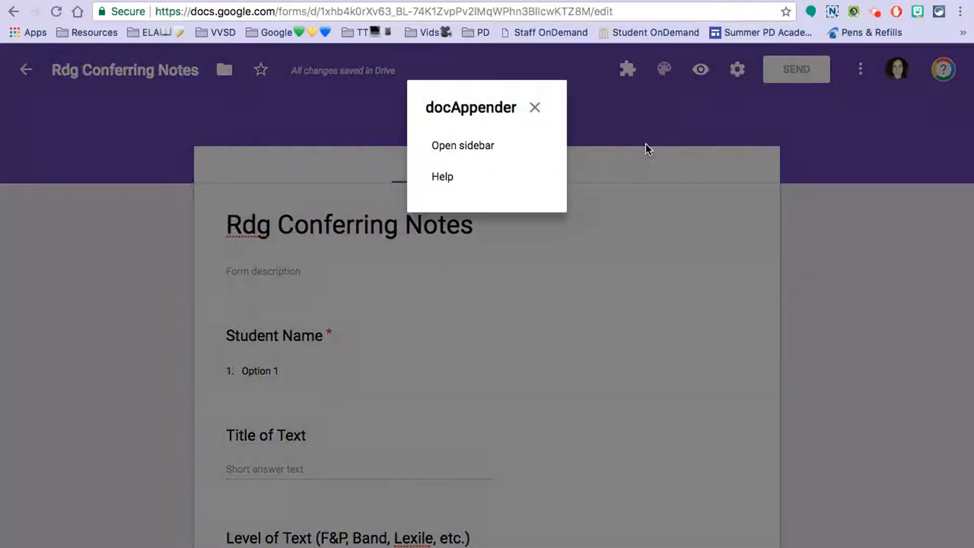
pyautogui.click(453, 146)
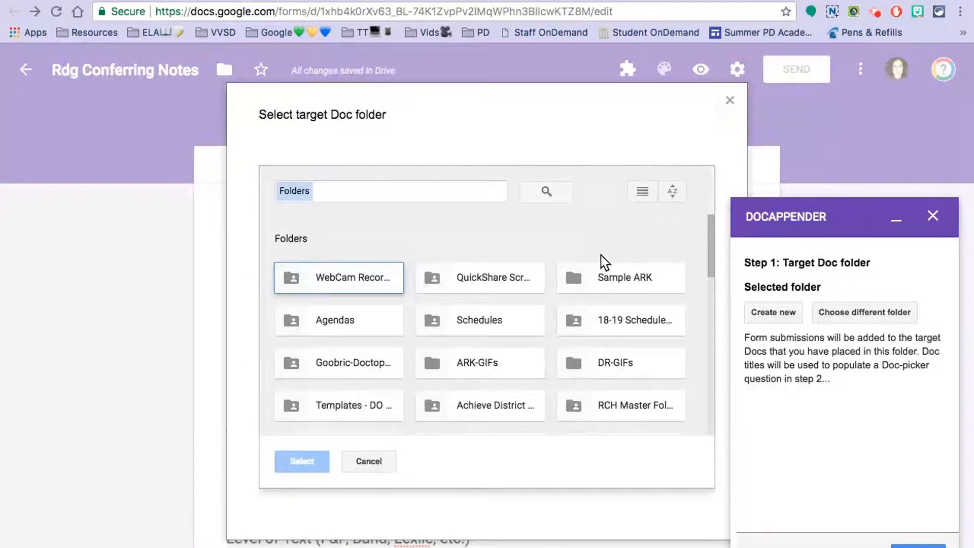
pyautogui.click(619, 287)
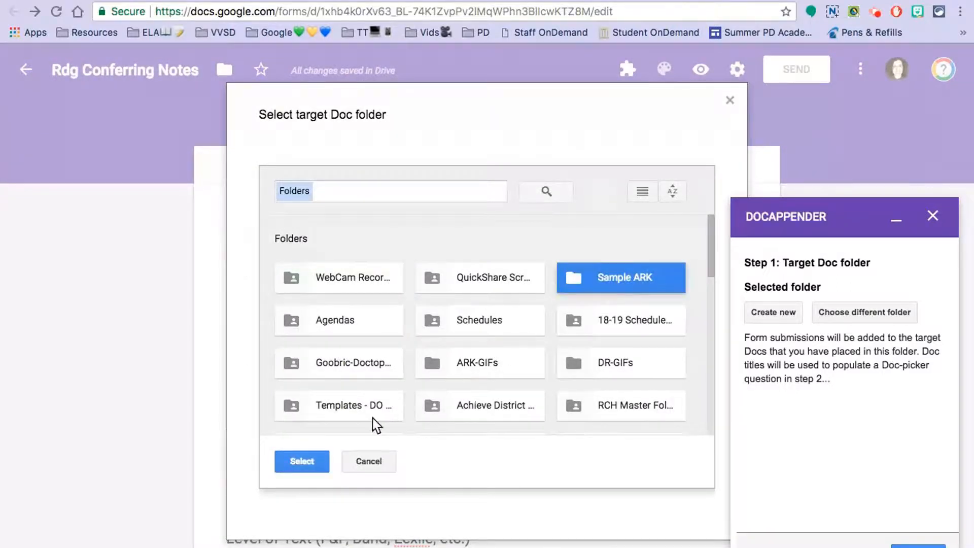
pyautogui.click(318, 462)
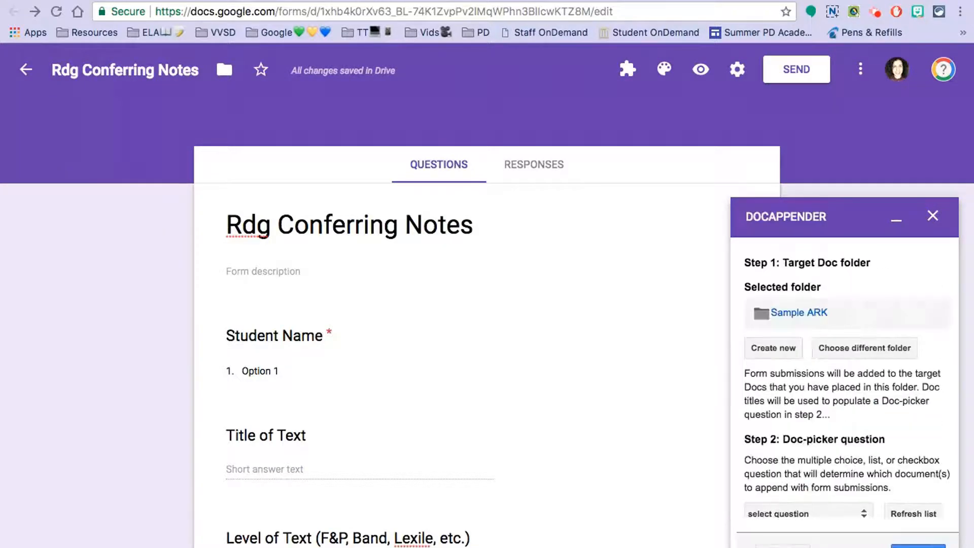
# - Set Student Name as docAppender's doc-picker question and populate its choices with the document titles from the target folder
pyautogui.scroll(-3, 897, 320)
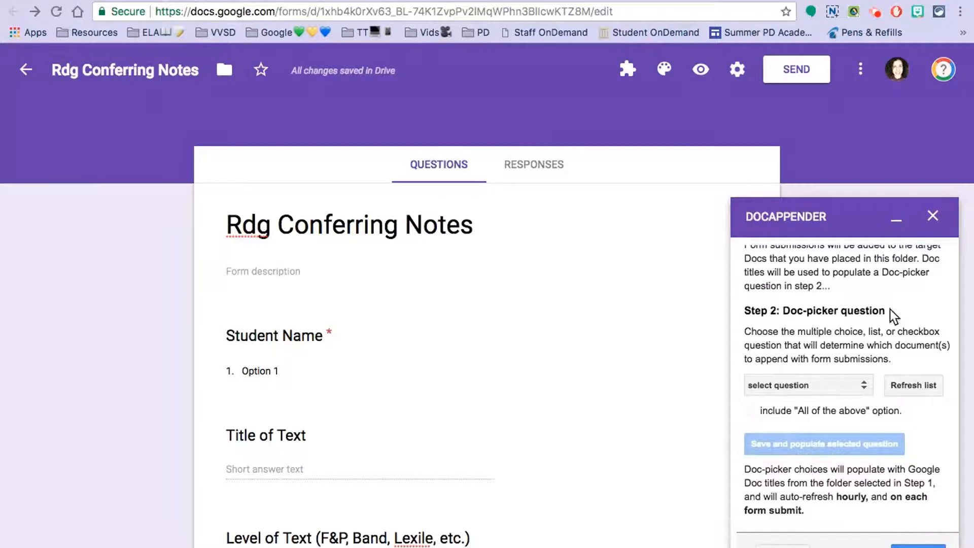
pyautogui.click(864, 387)
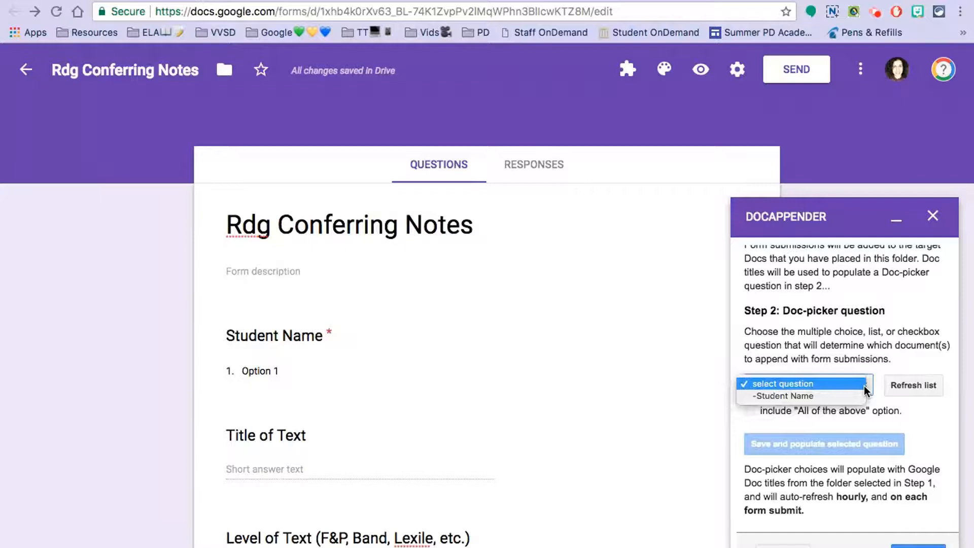
pyautogui.click(918, 359)
pyautogui.click(917, 386)
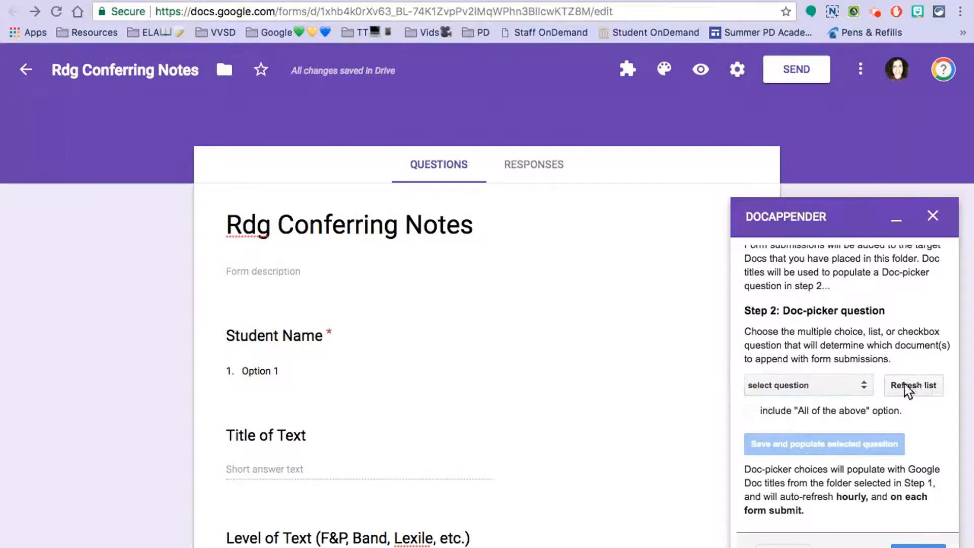
pyautogui.click(863, 382)
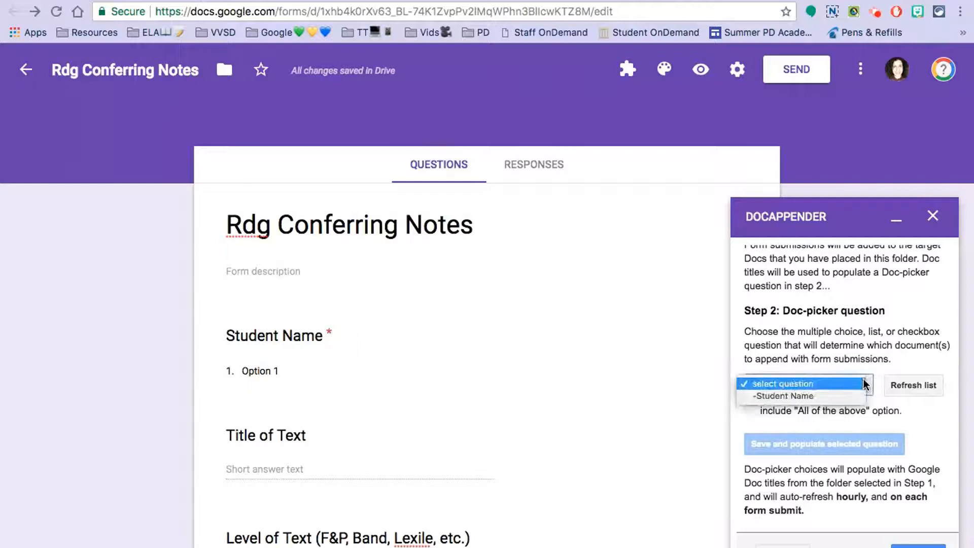
pyautogui.click(808, 397)
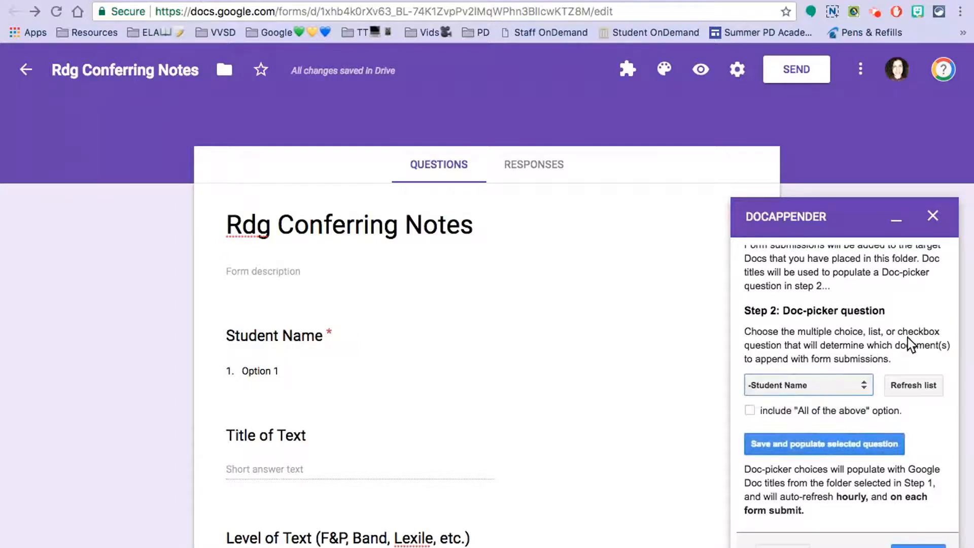
pyautogui.click(824, 444)
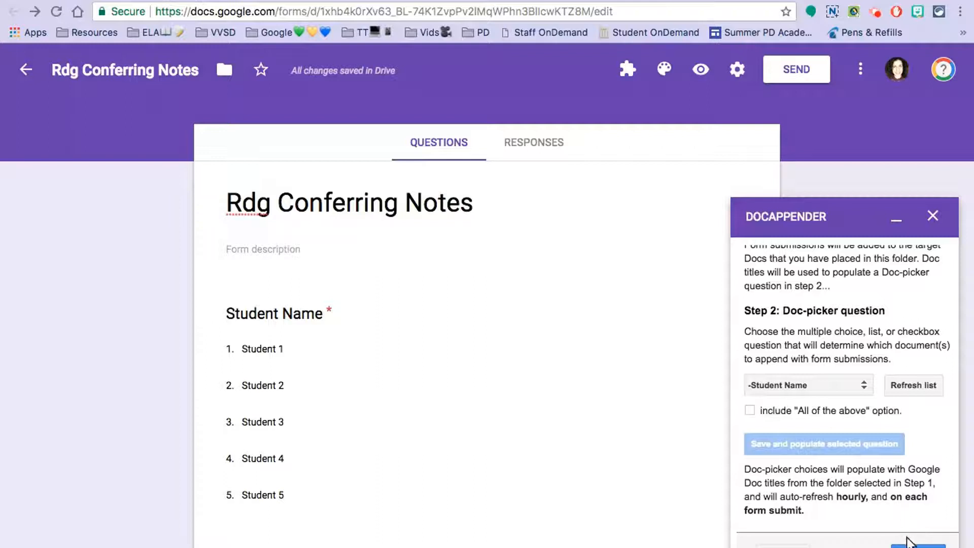
pyautogui.scroll(4, 923, 344)
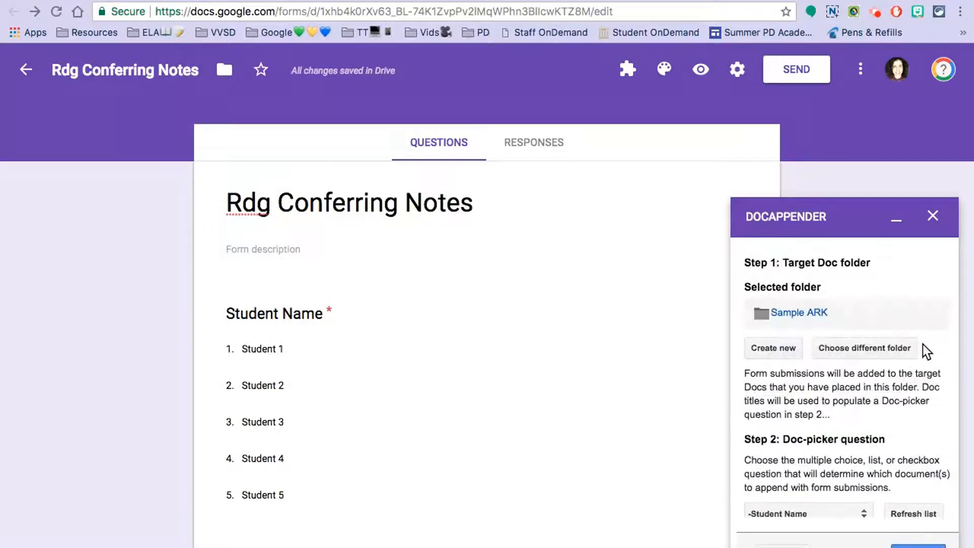
pyautogui.scroll(-3, 923, 344)
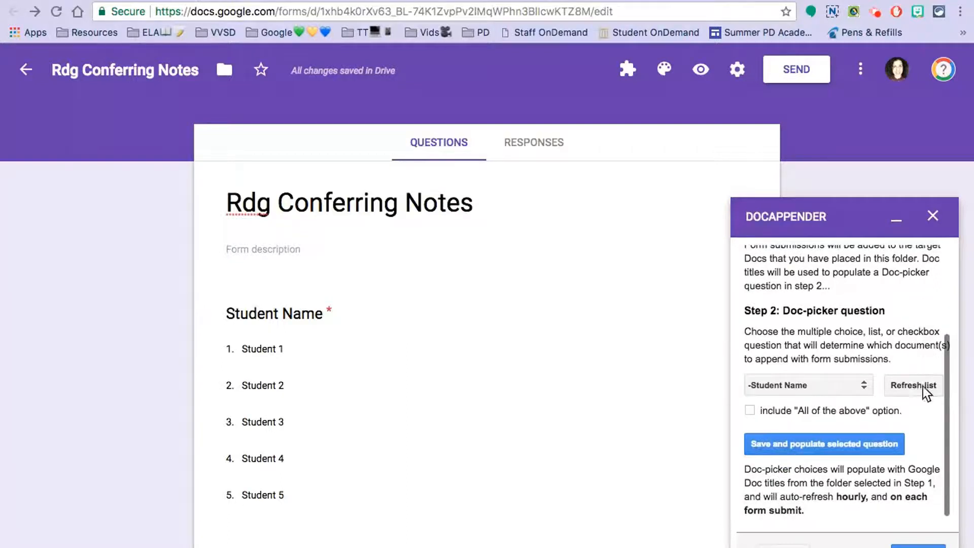
pyautogui.click(808, 446)
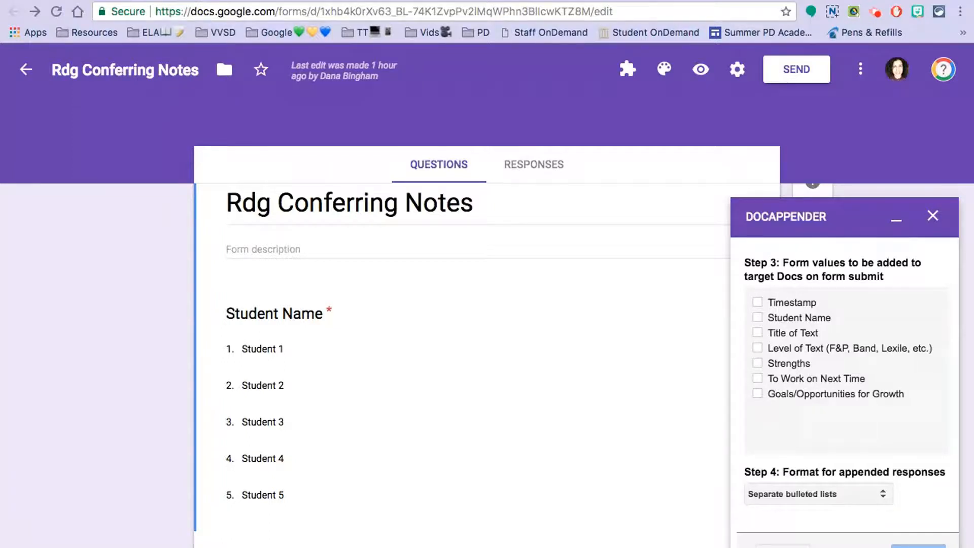
# - Include the timestamp and every form value except Student Name in the data added to the target Docs
pyautogui.click(757, 333)
pyautogui.click(757, 347)
pyautogui.click(757, 363)
pyautogui.click(757, 378)
pyautogui.click(757, 394)
pyautogui.click(757, 302)
# - Check the available response formats and compare their layouts in the !Sample Data Formats document
pyautogui.click(885, 494)
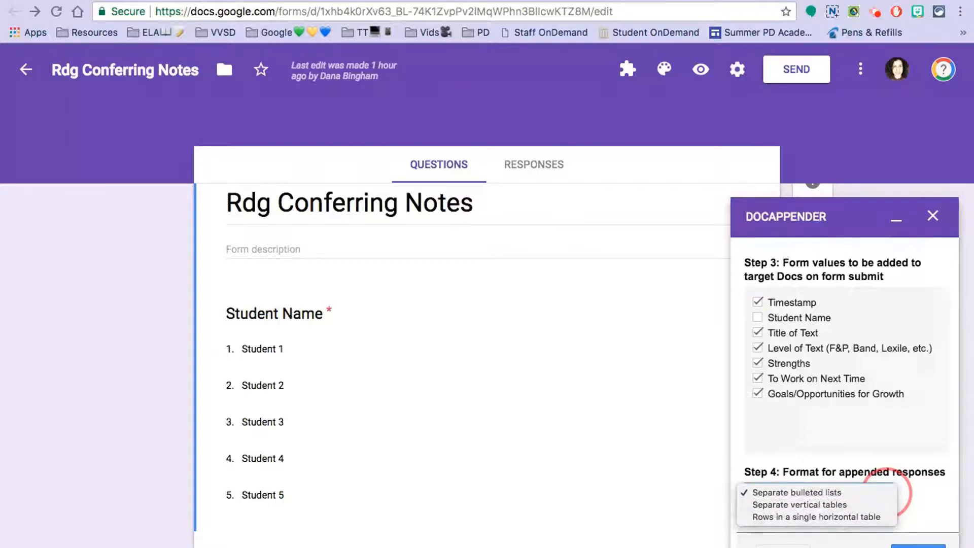
pyautogui.click(885, 493)
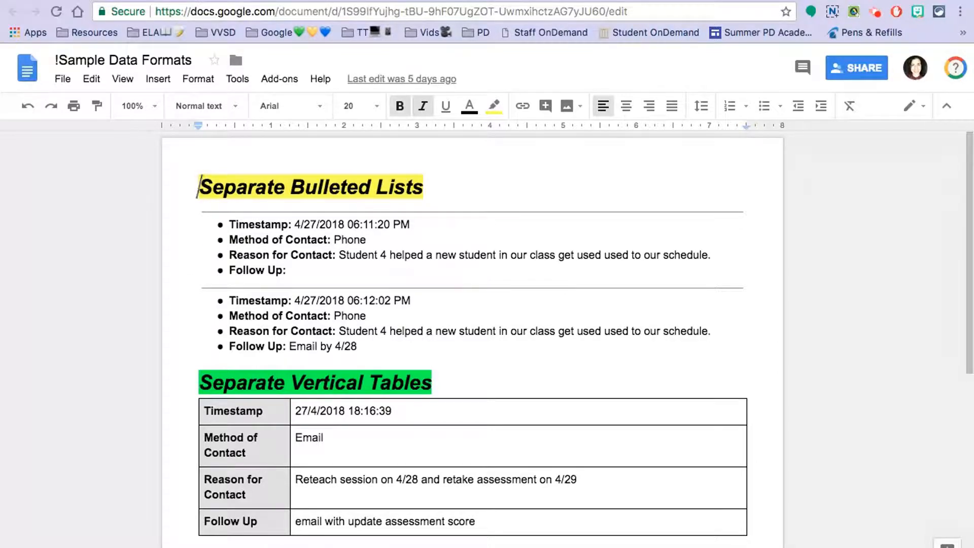
pyautogui.scroll(-5, 472, 334)
pyautogui.scroll(-2, 472, 334)
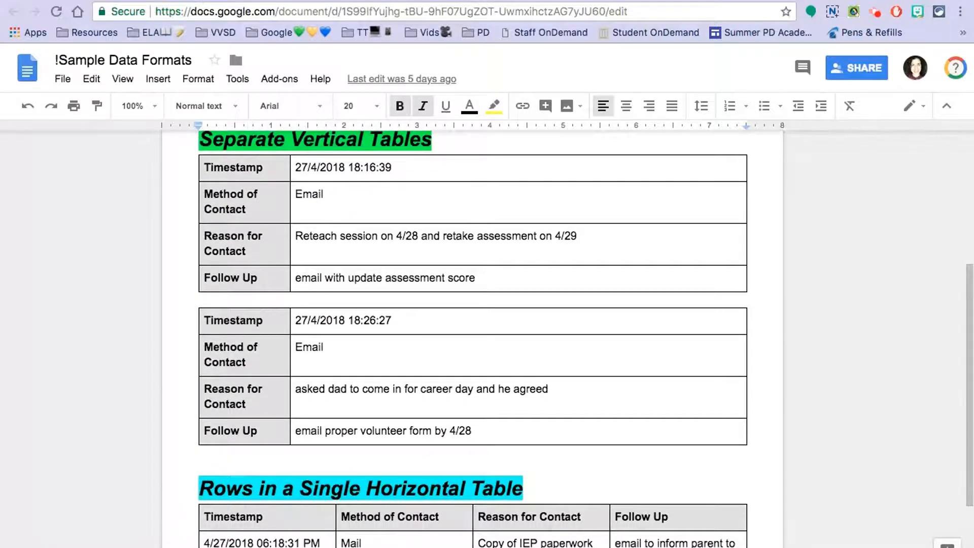
pyautogui.scroll(-4, 471, 335)
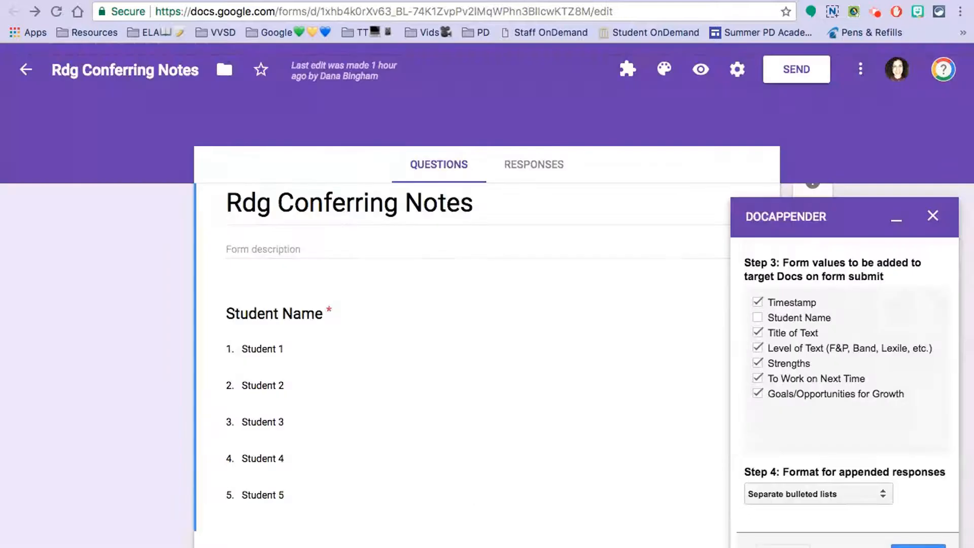
# - Save the appended response format as Rows in a single horizontal table and close docAppender
pyautogui.click(884, 492)
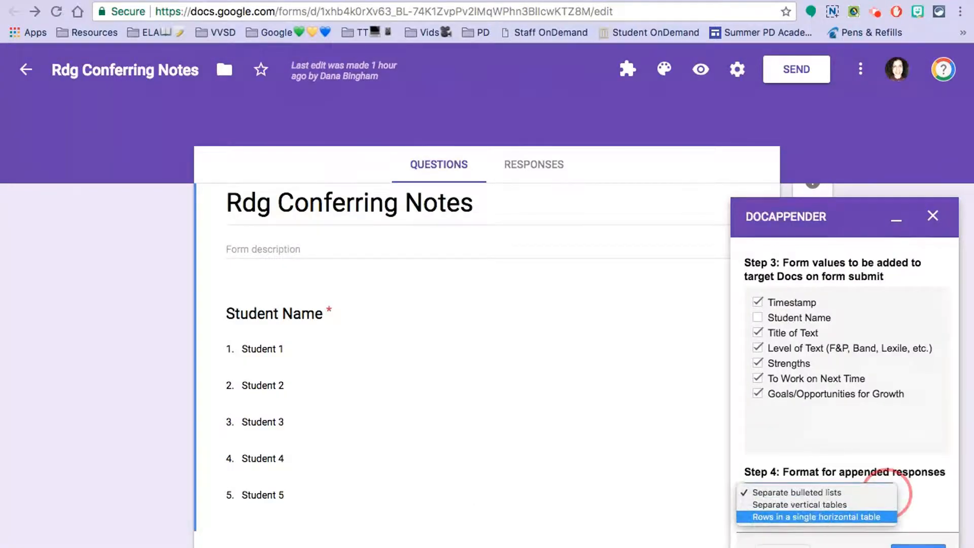
pyautogui.click(862, 516)
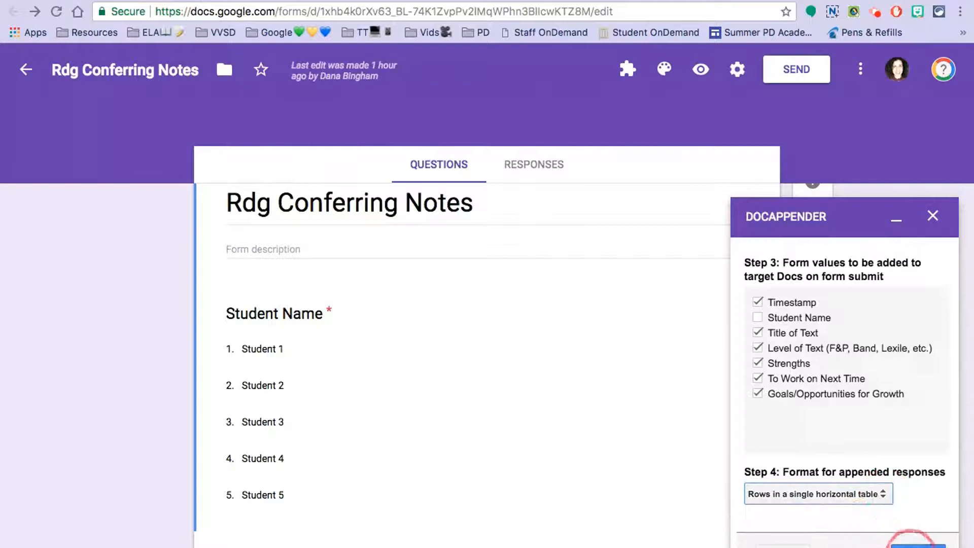
pyautogui.click(920, 544)
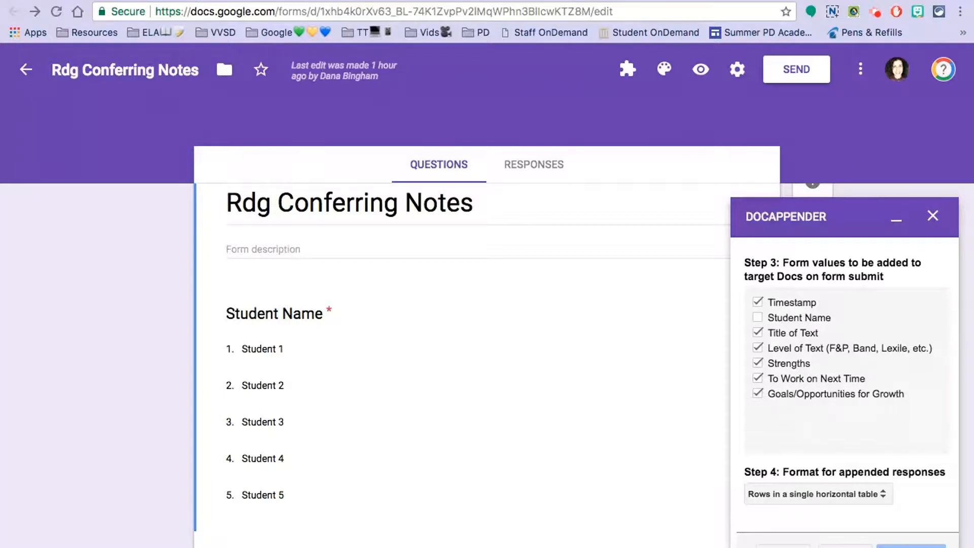
pyautogui.click(932, 216)
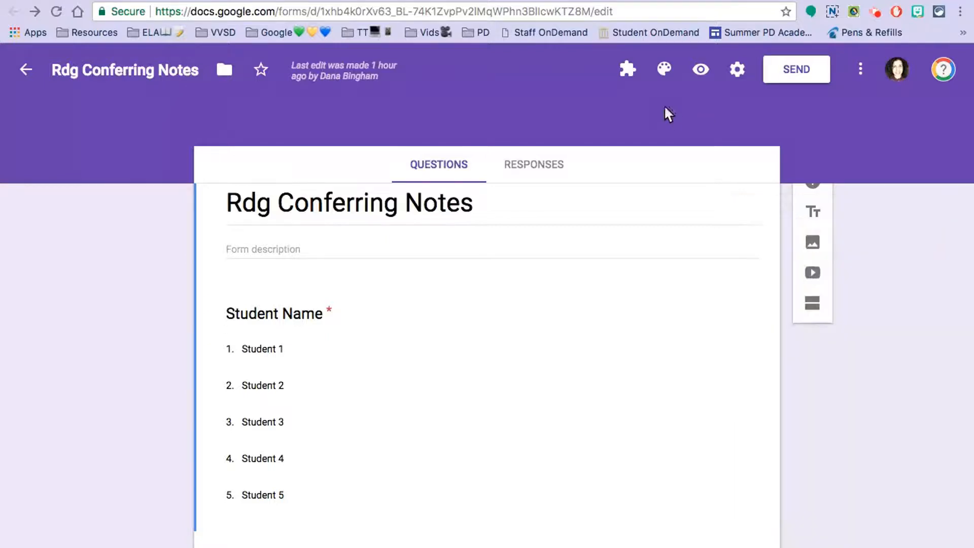
# - Open the docAppender sidebar for the Rdg Conferring Notes form
pyautogui.click(627, 71)
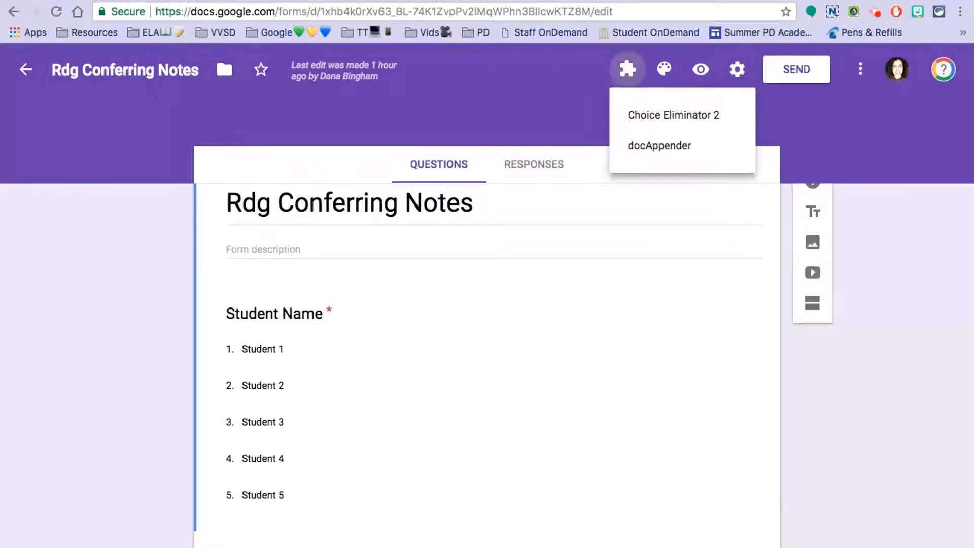
pyautogui.click(654, 147)
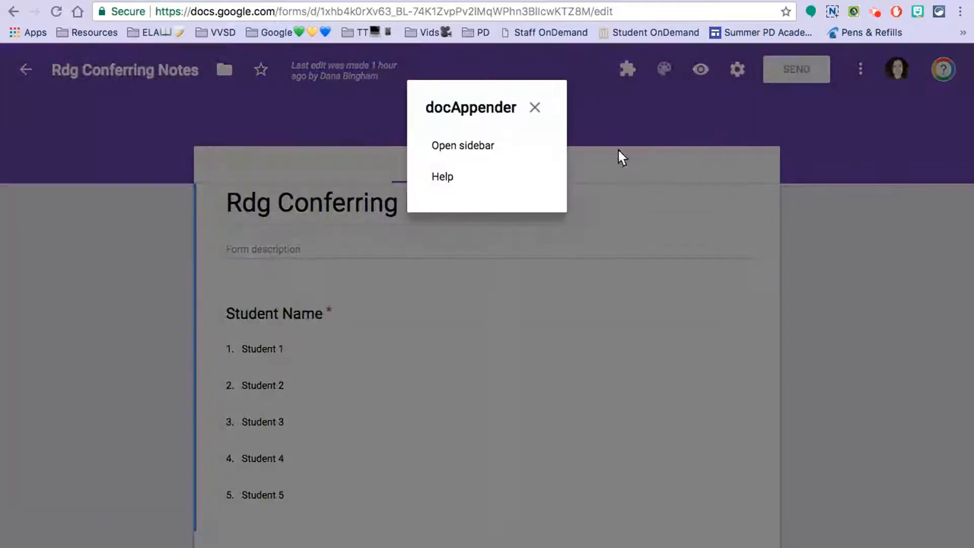
pyautogui.click(480, 148)
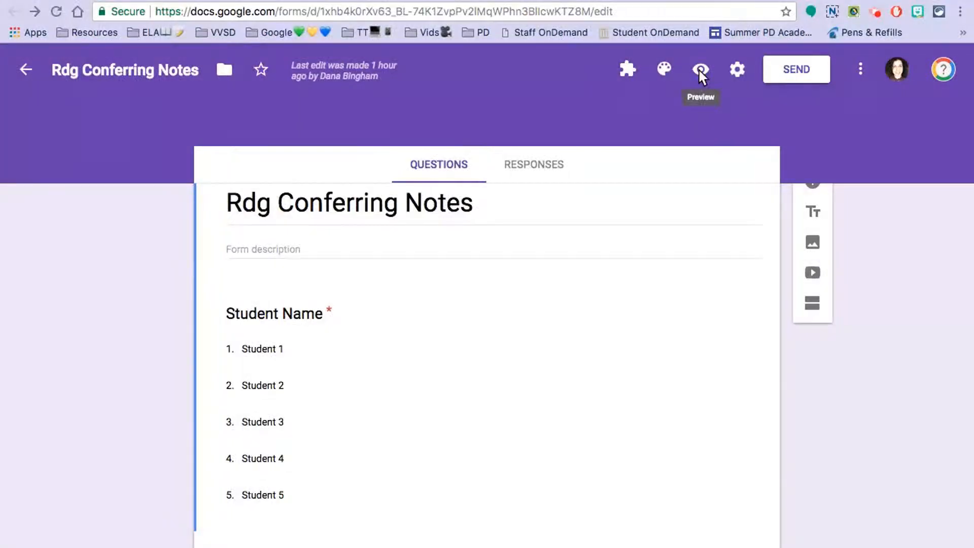
# - Preview the form, choose Student 1, answer every other question with "Test Response", and submit it
pyautogui.click(698, 70)
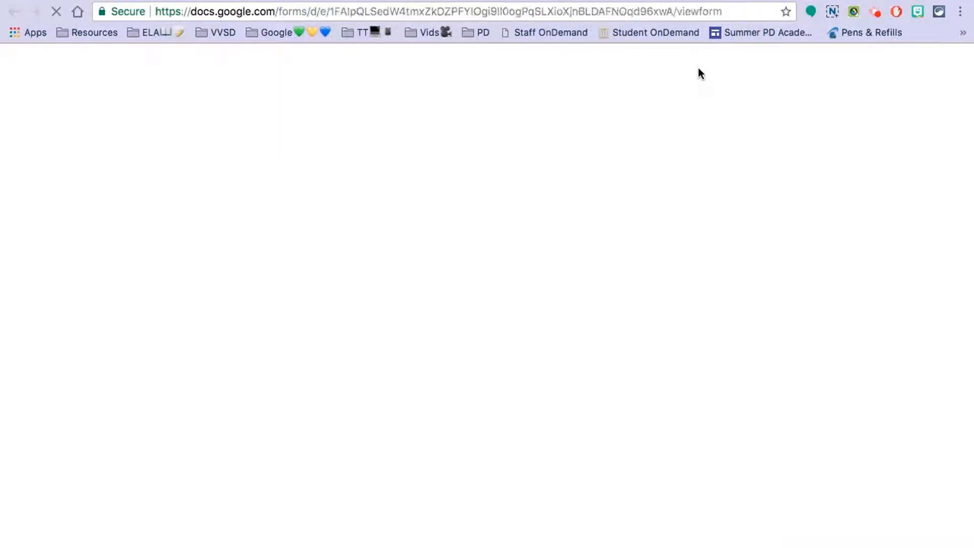
pyautogui.click(340, 343)
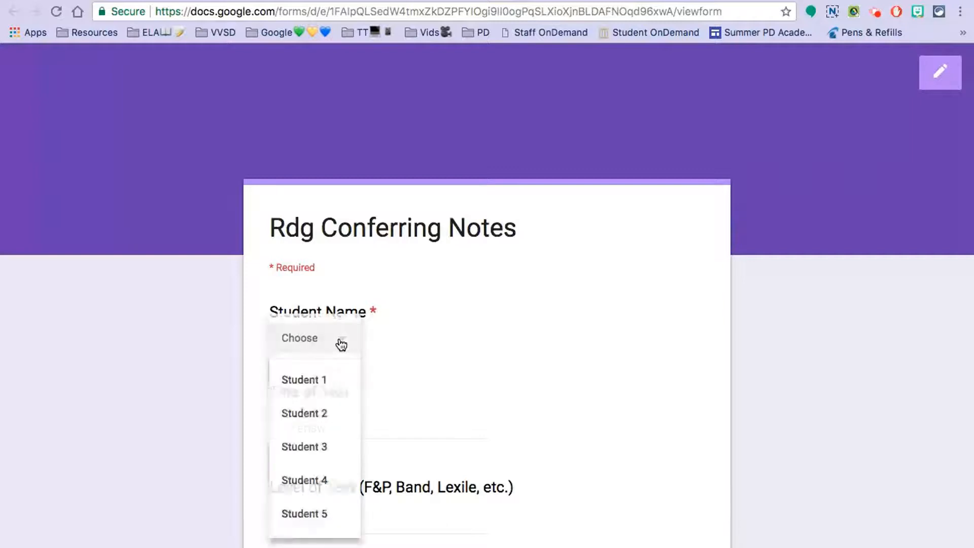
pyautogui.click(334, 379)
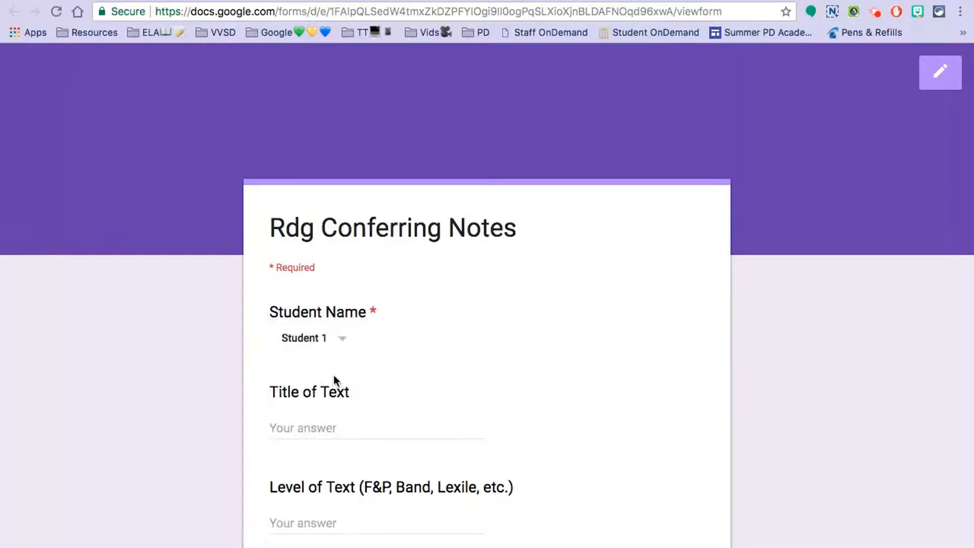
pyautogui.scroll(-6, 334, 375)
pyautogui.click(324, 120)
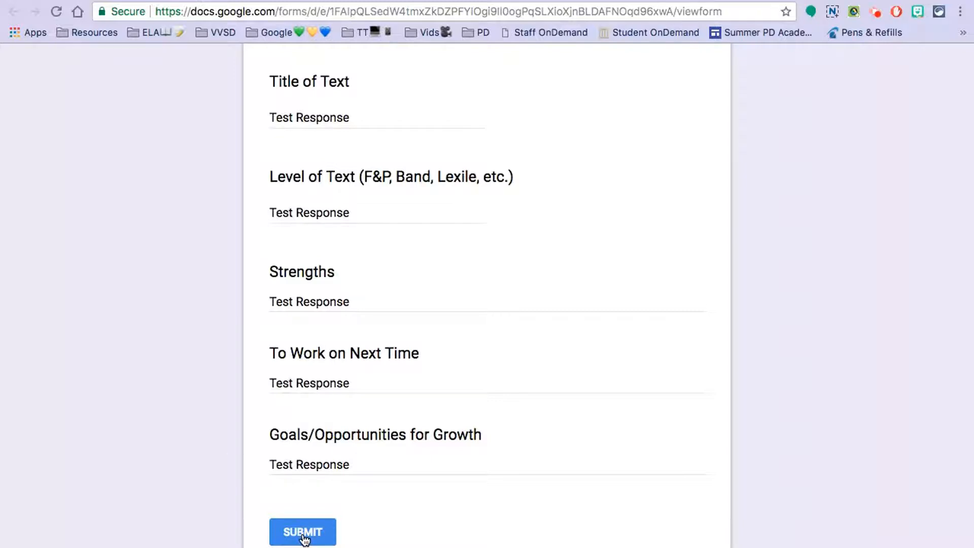
pyautogui.click(303, 532)
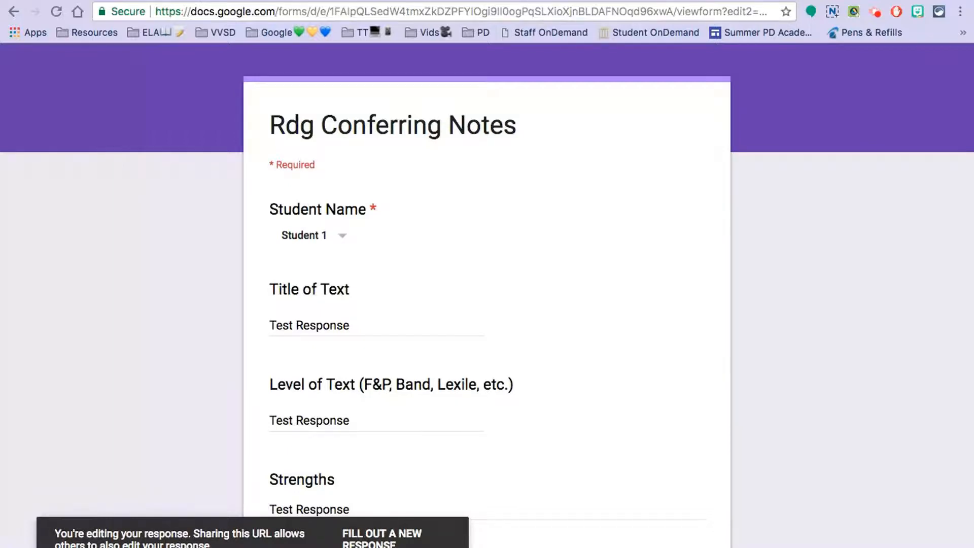
# - Edit the submitted response so Goals/Opportunities for Growth reads "Test Response2", and resubmit it
pyautogui.scroll(-5, 191, 233)
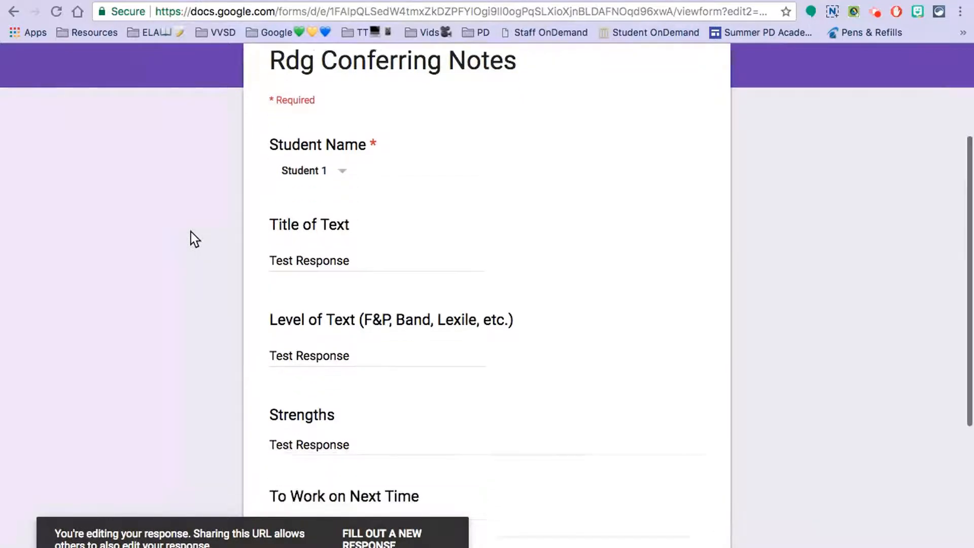
pyautogui.scroll(-3, 191, 232)
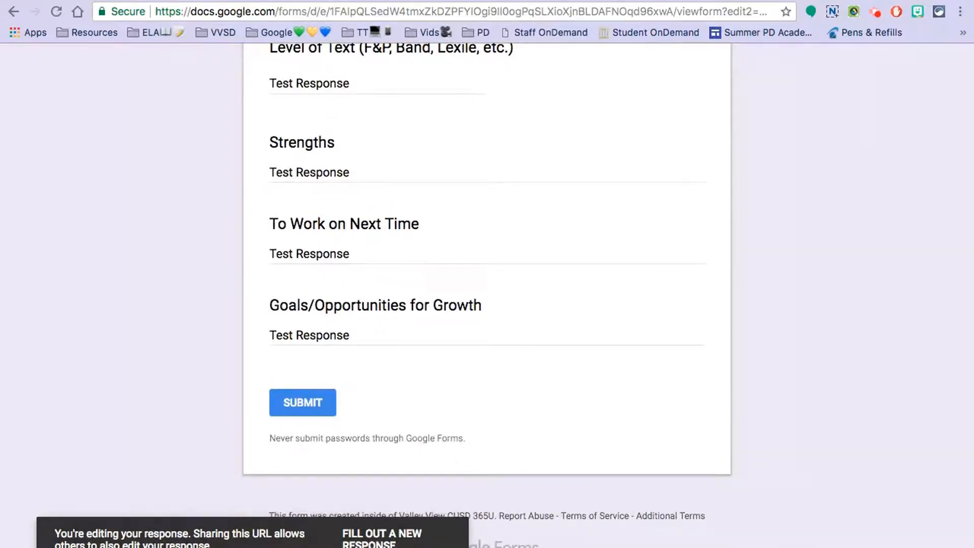
pyautogui.click(360, 330)
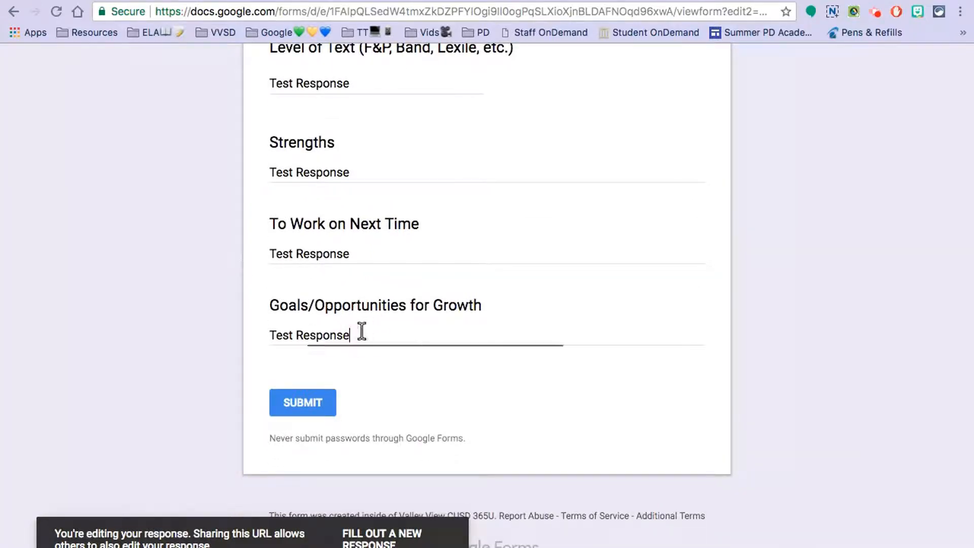
pyautogui.write('2')
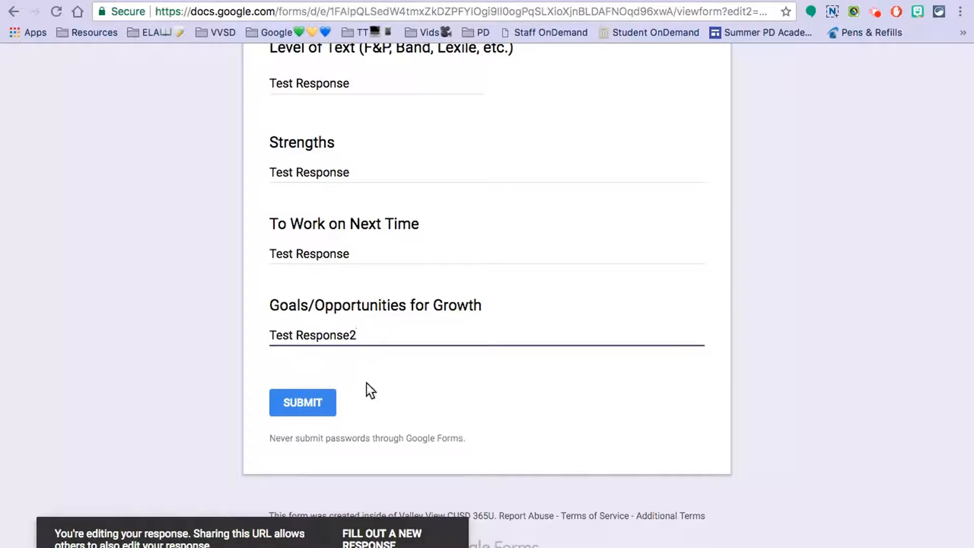
pyautogui.click(303, 406)
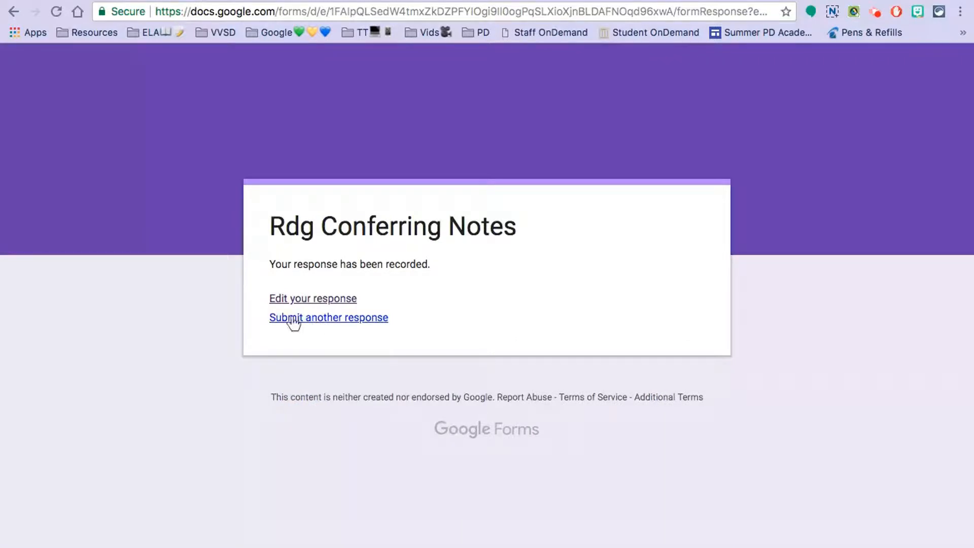
# - Start another response and look through the blank form's questions
pyautogui.click(325, 323)
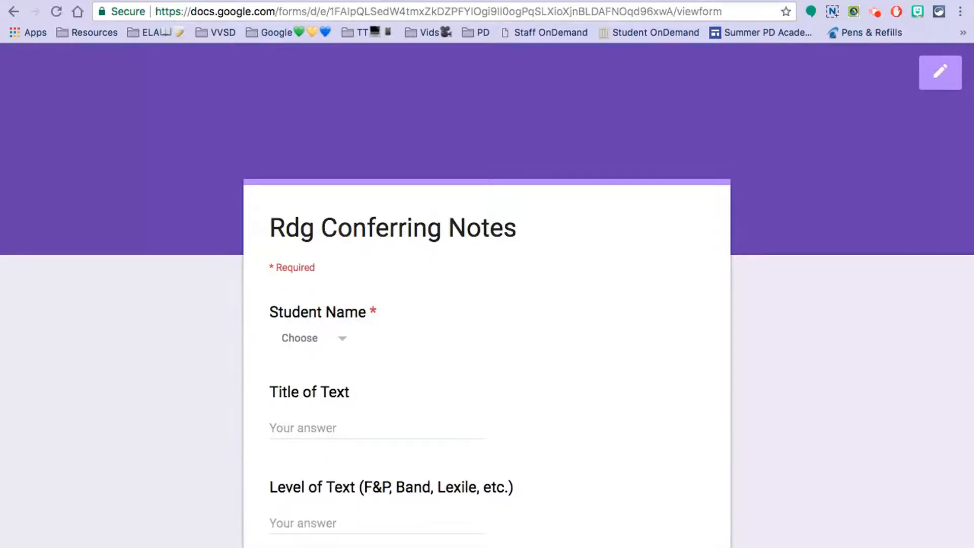
pyautogui.scroll(-7, 487, 289)
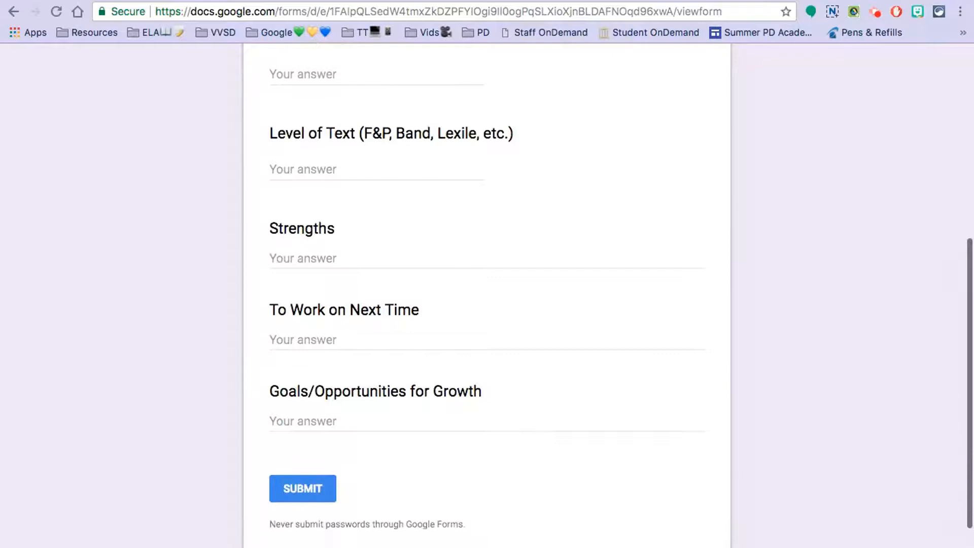
pyautogui.scroll(-2, 487, 289)
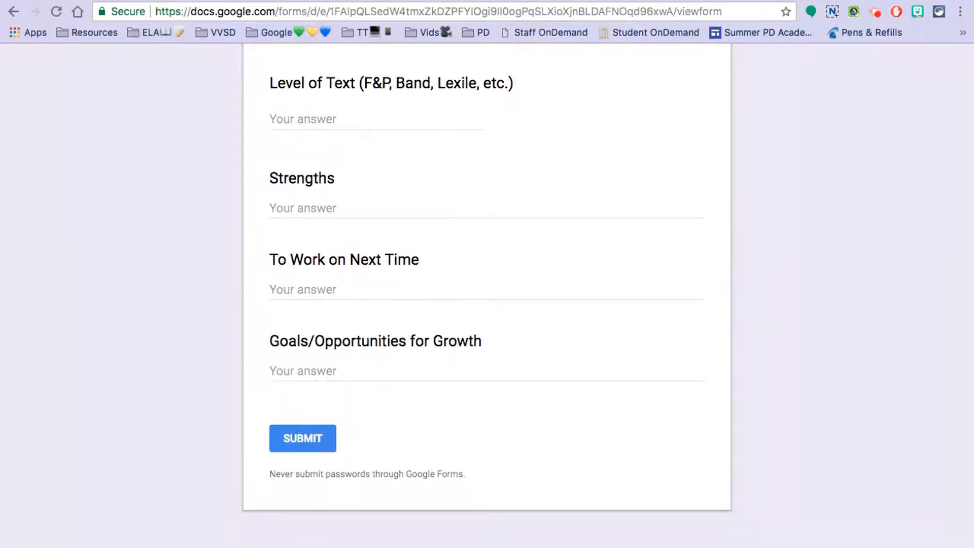
pyautogui.scroll(8, 487, 289)
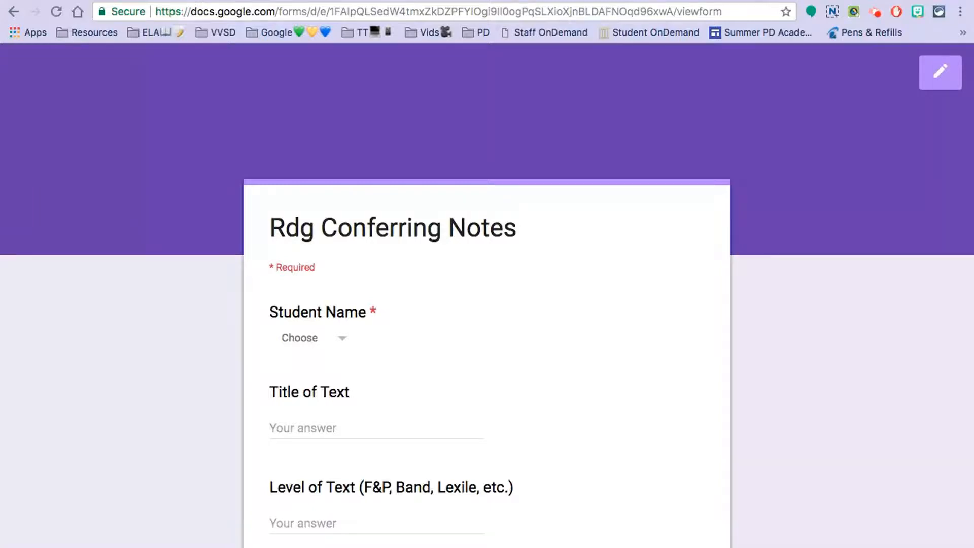
# - Return to the form editor and review the summary of responses for each question
pyautogui.click(751, 1)
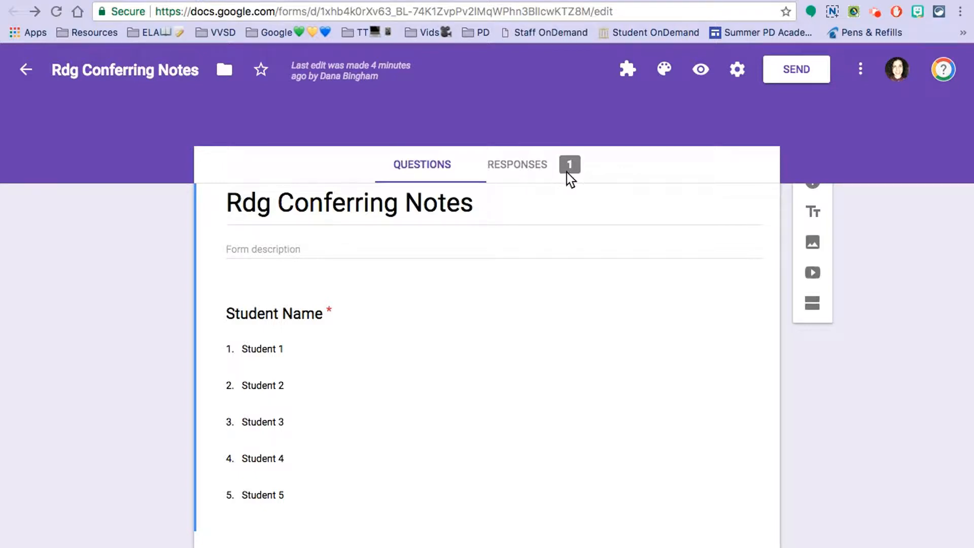
pyautogui.click(532, 168)
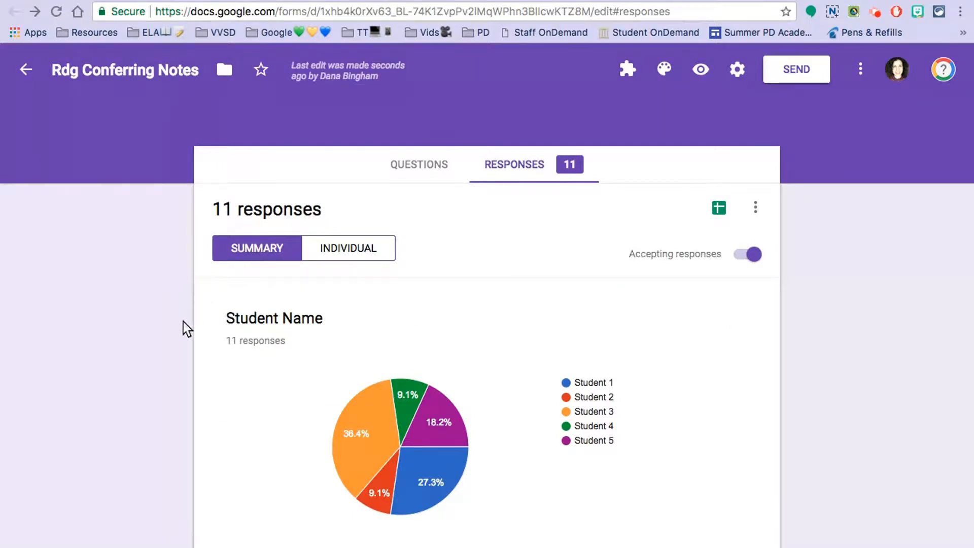
pyautogui.scroll(-4, 186, 329)
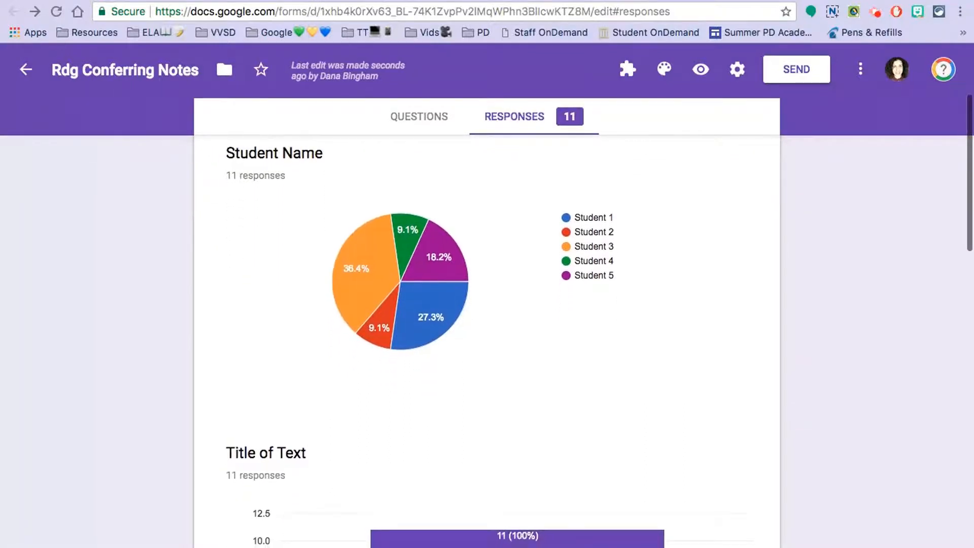
pyautogui.scroll(-5, 486, 325)
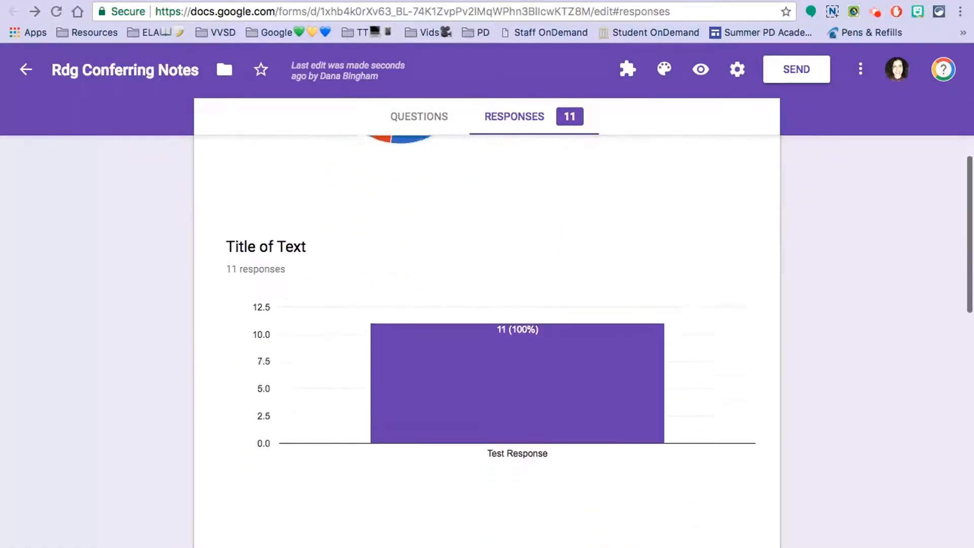
pyautogui.scroll(-8, 487, 325)
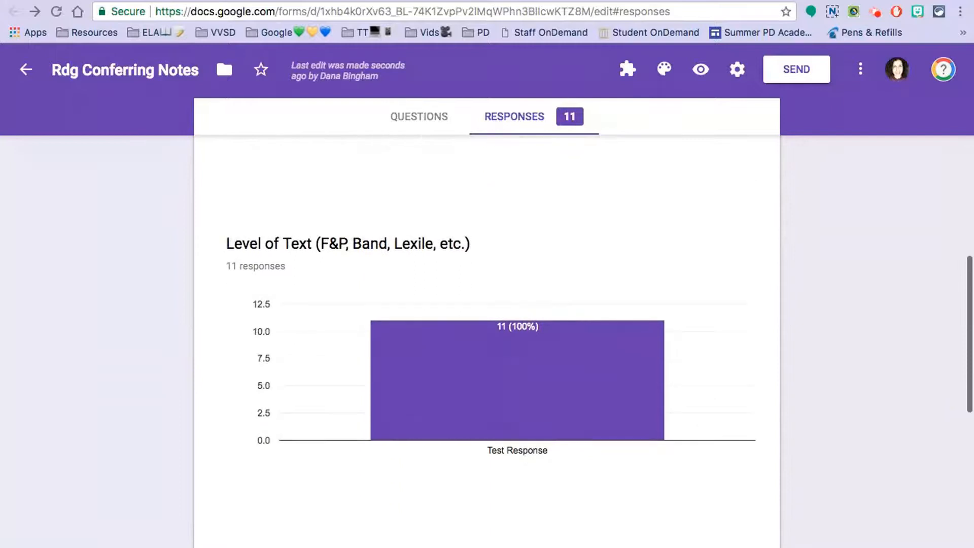
pyautogui.rightClick(183, 315)
pyautogui.click(173, 237)
pyautogui.scroll(1, 173, 237)
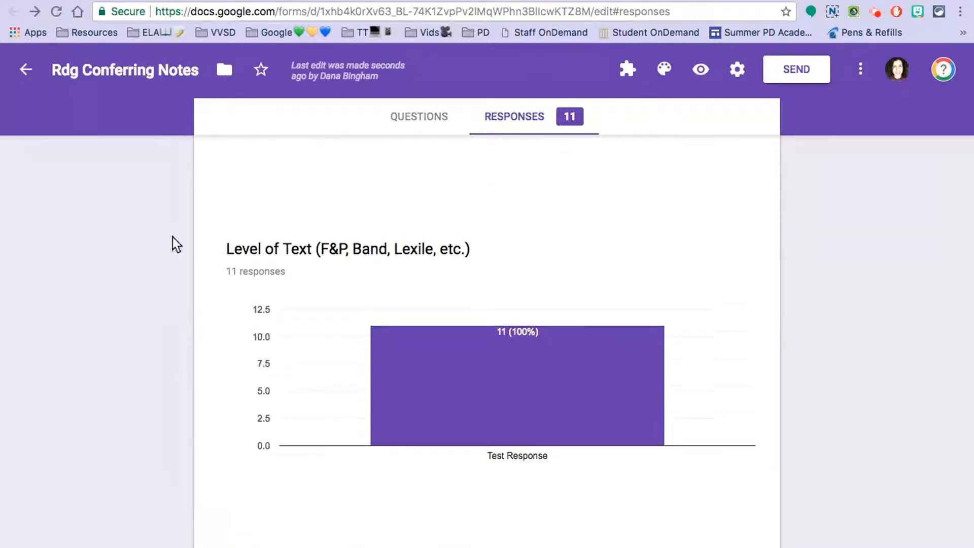
pyautogui.scroll(12, 176, 245)
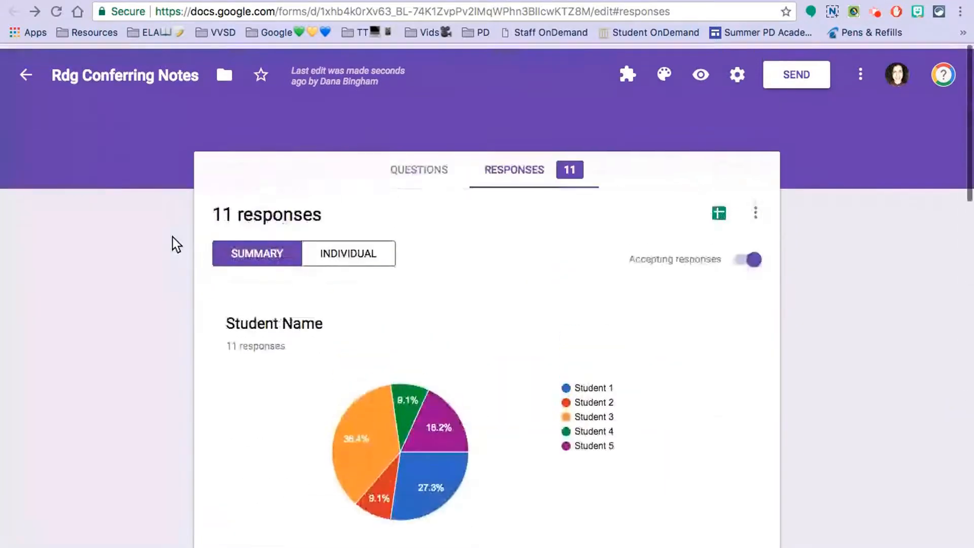
# - Switch to the individual responses and read through the first one
pyautogui.click(379, 253)
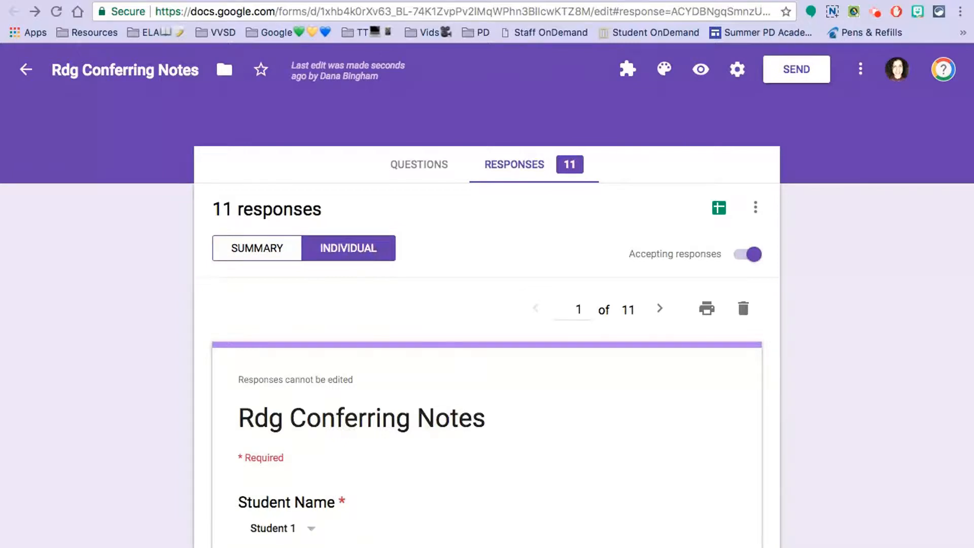
pyautogui.scroll(-4, 148, 388)
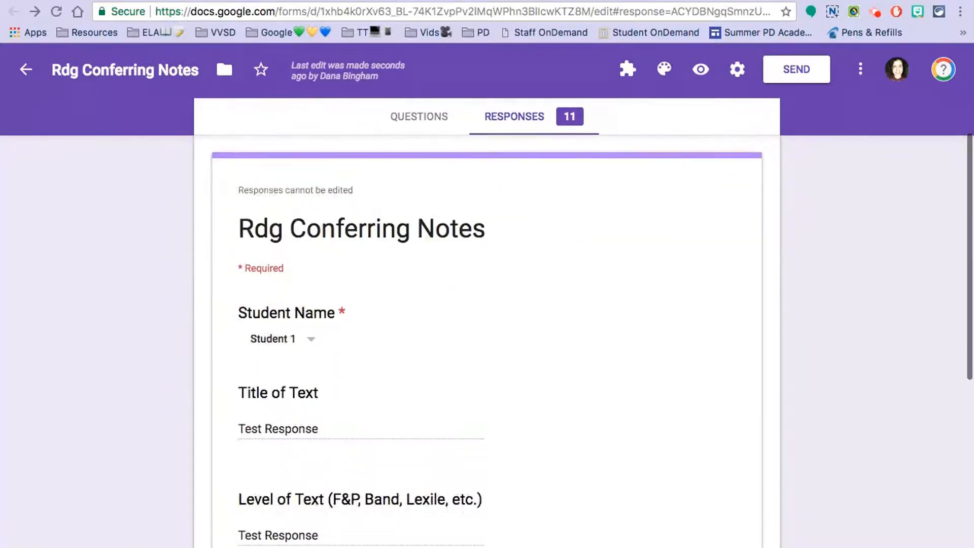
pyautogui.scroll(-4, 487, 330)
pyautogui.scroll(8, 486, 330)
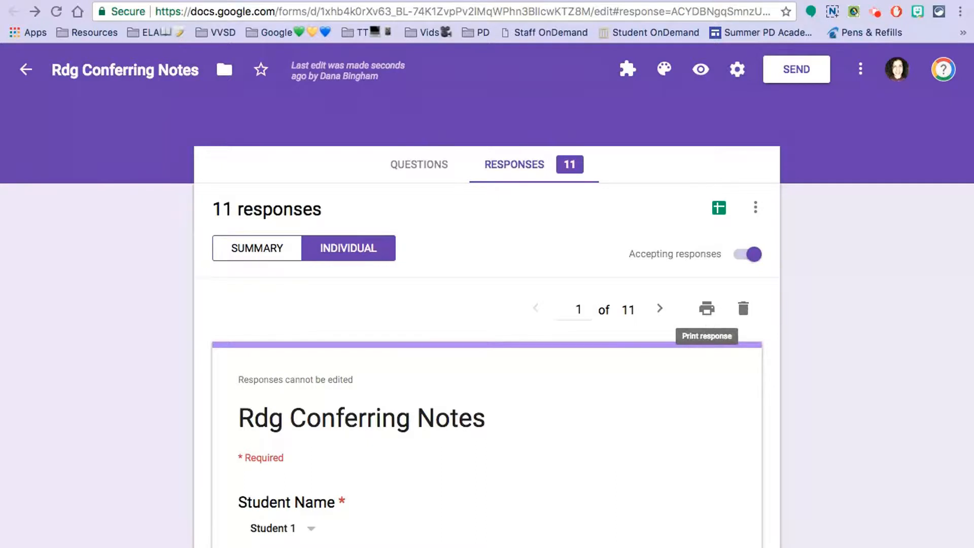
# - Stop the form from accepting responses and turn accepting responses back on
pyautogui.click(746, 254)
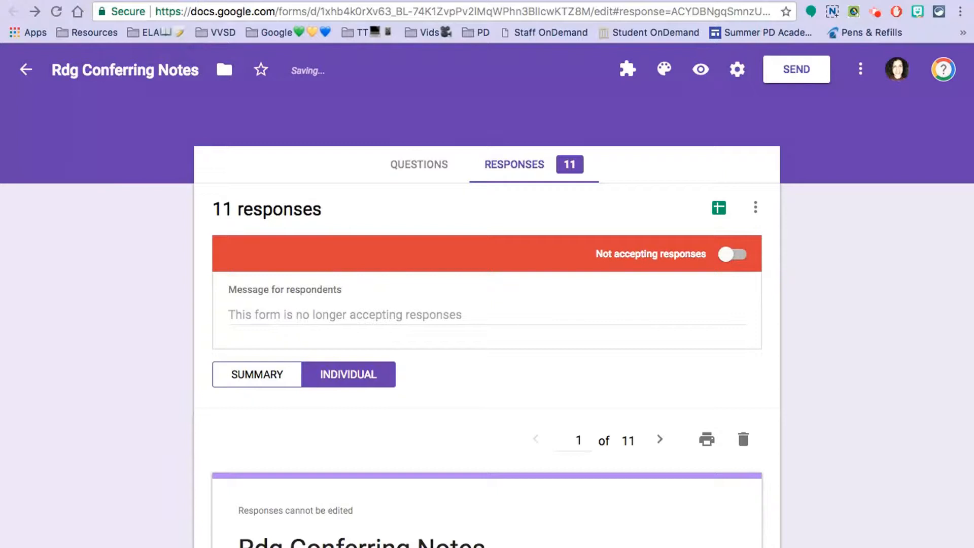
pyautogui.click(732, 255)
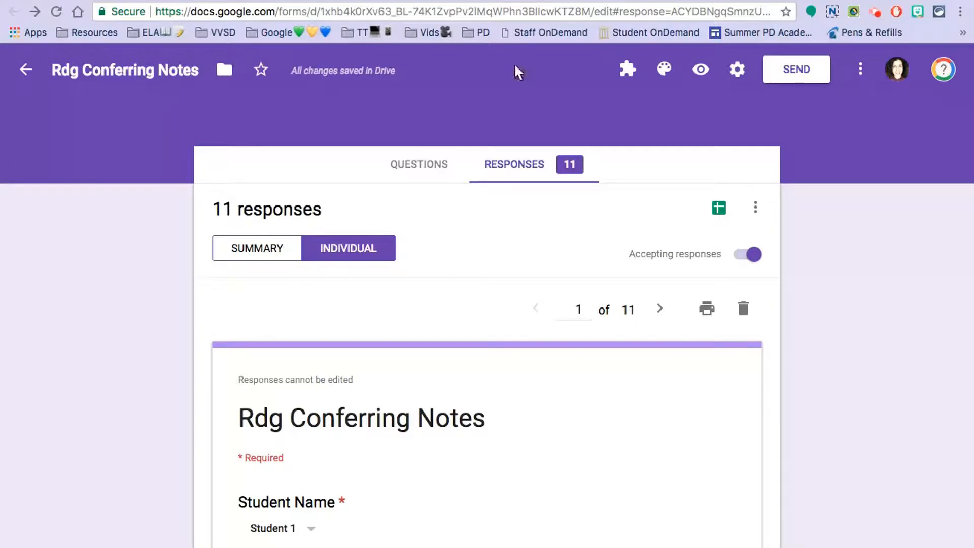
# - Switch to the Sample ARK folder in Drive, open the Student 3 document, and examine its appended response rows
pyautogui.click(447, 1)
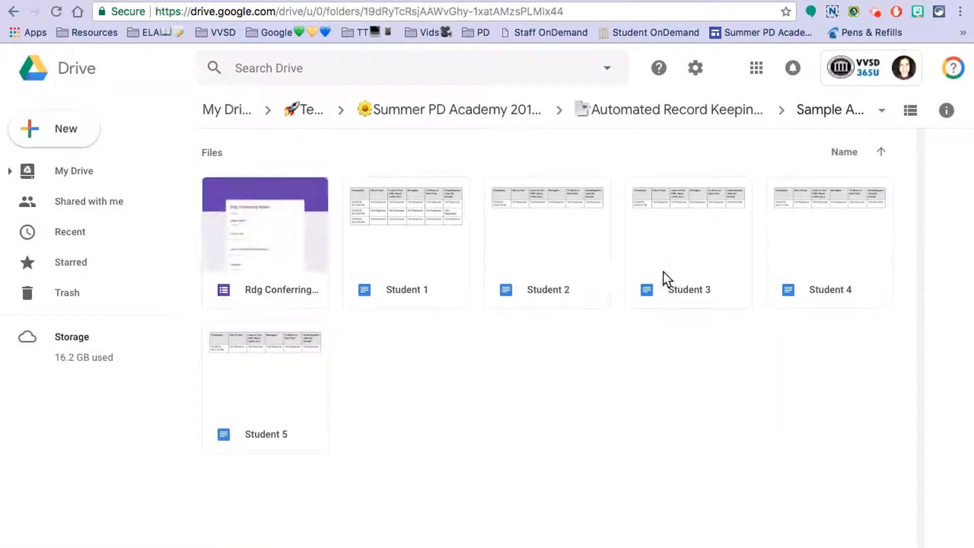
pyautogui.doubleClick(678, 250)
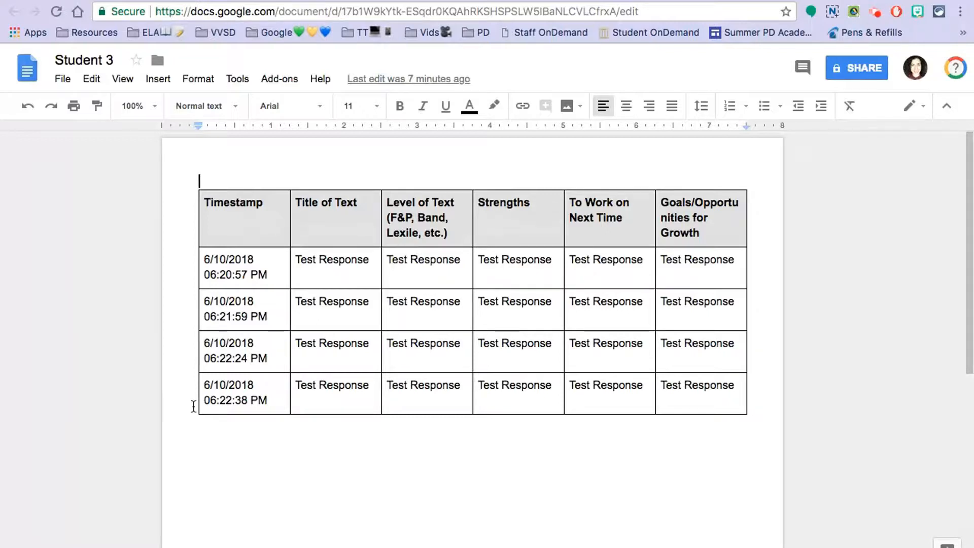
pyautogui.moveTo(202, 400); pyautogui.dragTo(677, 280)
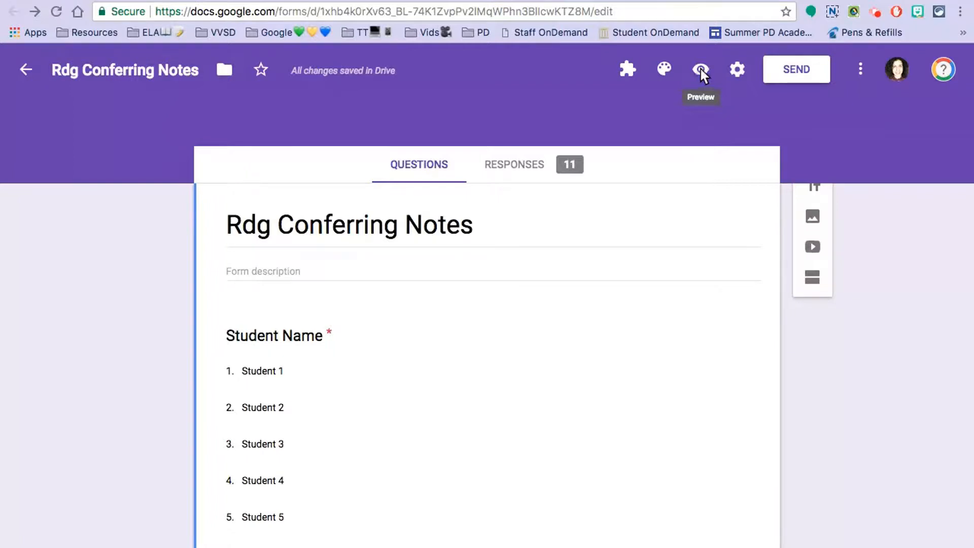
# - Preview the live form and bookmark it as "Rdg Conf Notes" in the Bookmarks Bar folder
pyautogui.click(699, 70)
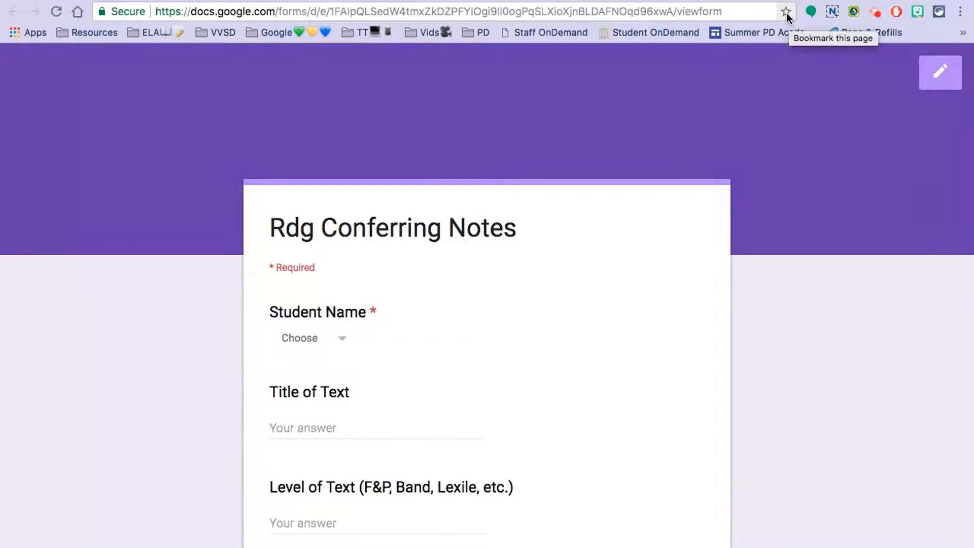
pyautogui.click(786, 11)
pyautogui.write('TT')
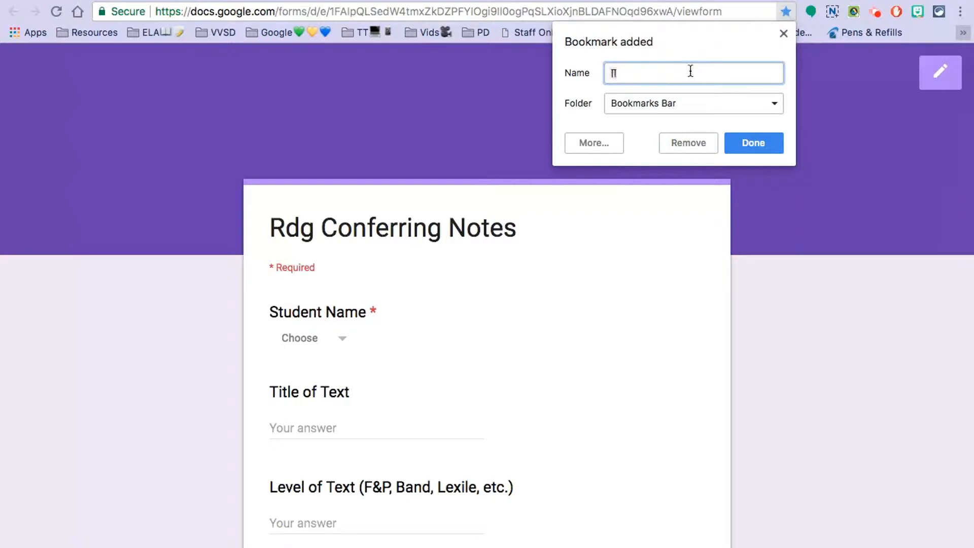
pyautogui.press('BackSpace')
pyautogui.press('BackSpace')
pyautogui.write('Rdg Conf Notes')
pyautogui.click(678, 105)
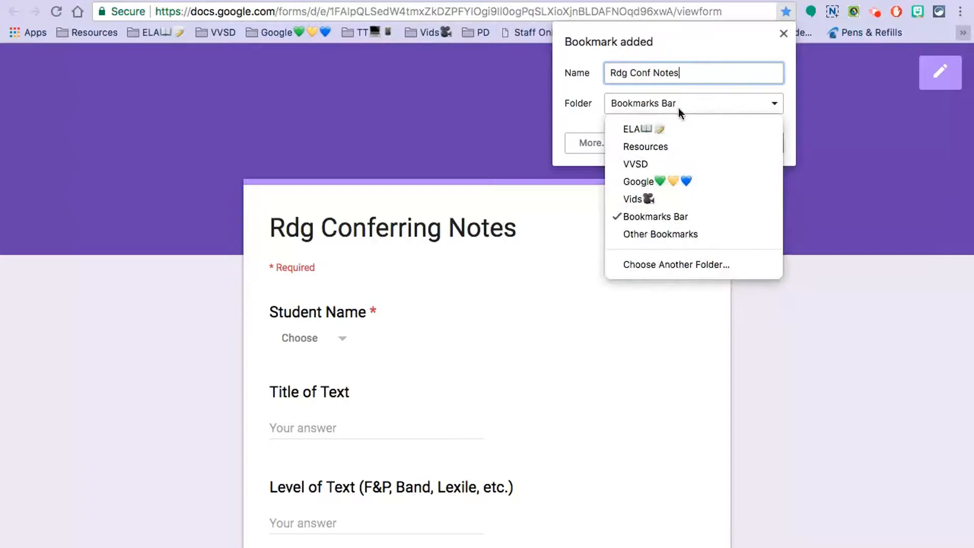
pyautogui.click(670, 217)
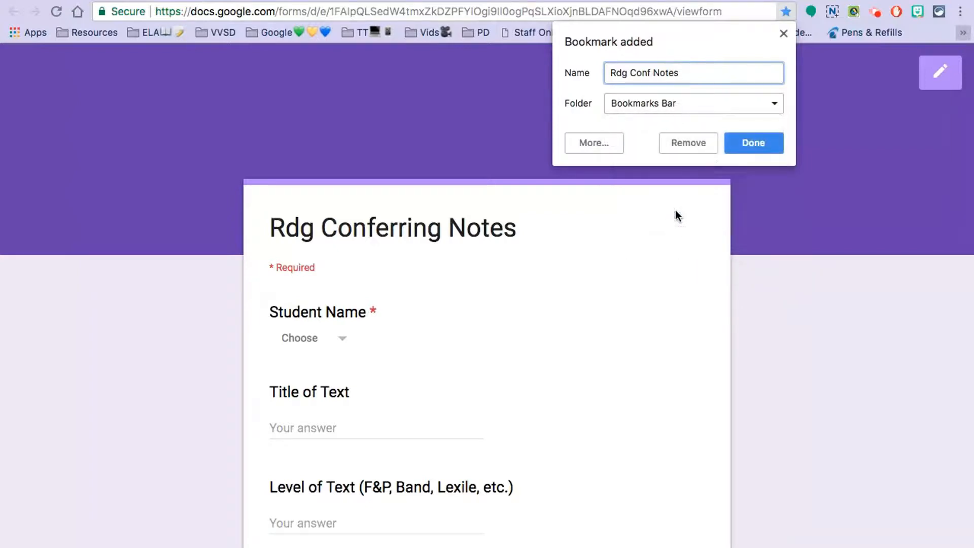
pyautogui.click(753, 143)
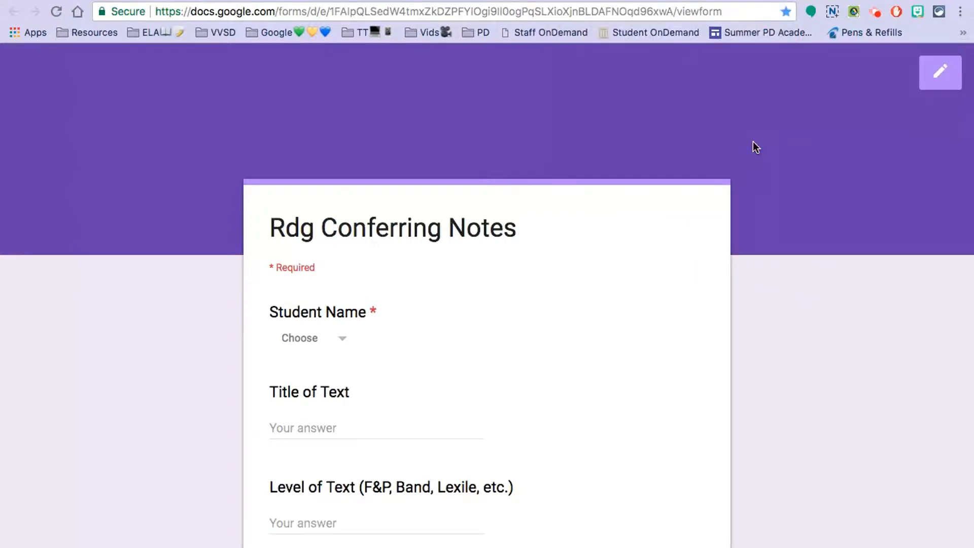
# - Move the Rdg Conf Notes bookmark to the front of the bookmarks bar, before Resources, and open the form from it
pyautogui.click(962, 34)
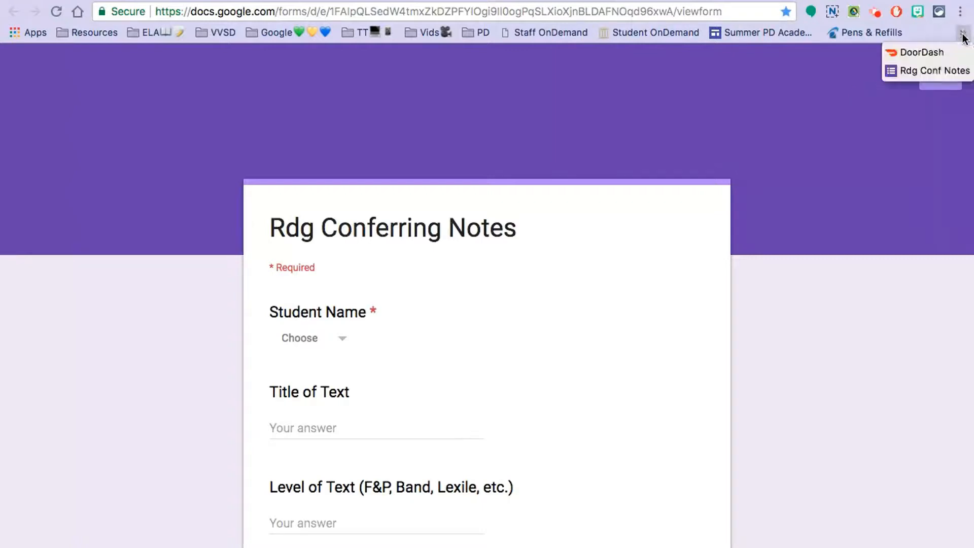
pyautogui.moveTo(953, 71); pyautogui.dragTo(48, 30)
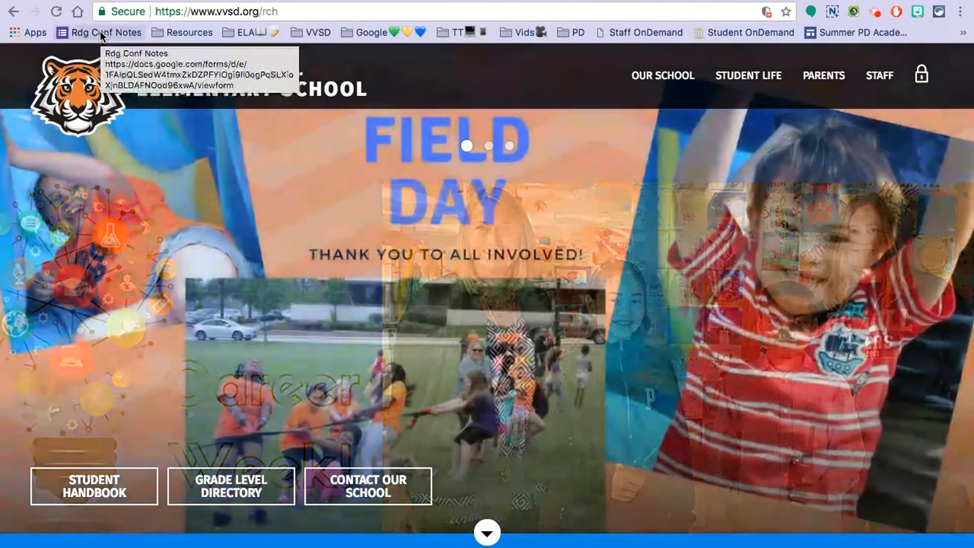
pyautogui.click(100, 31)
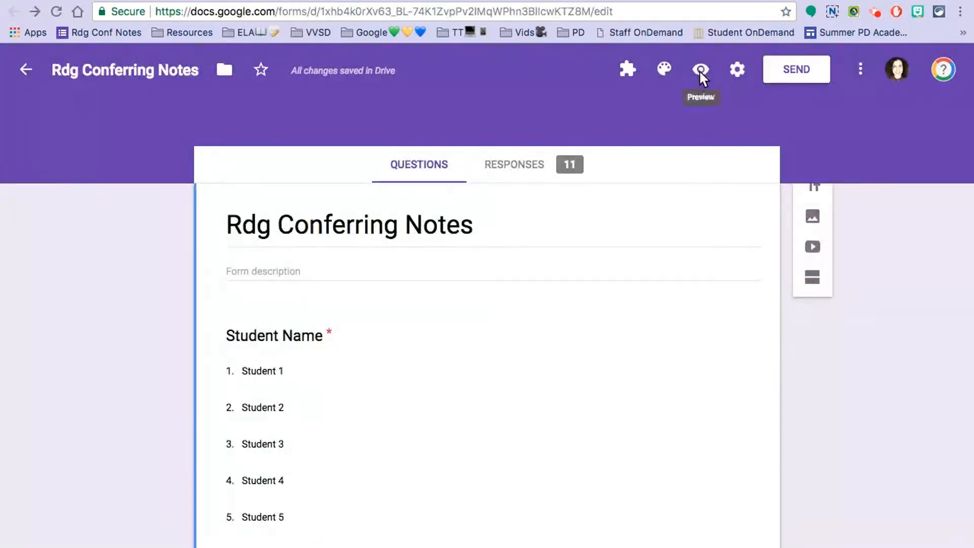
# - Preview the Rdg Conferring Notes form from its editor and copy the live form's web address
pyautogui.click(699, 70)
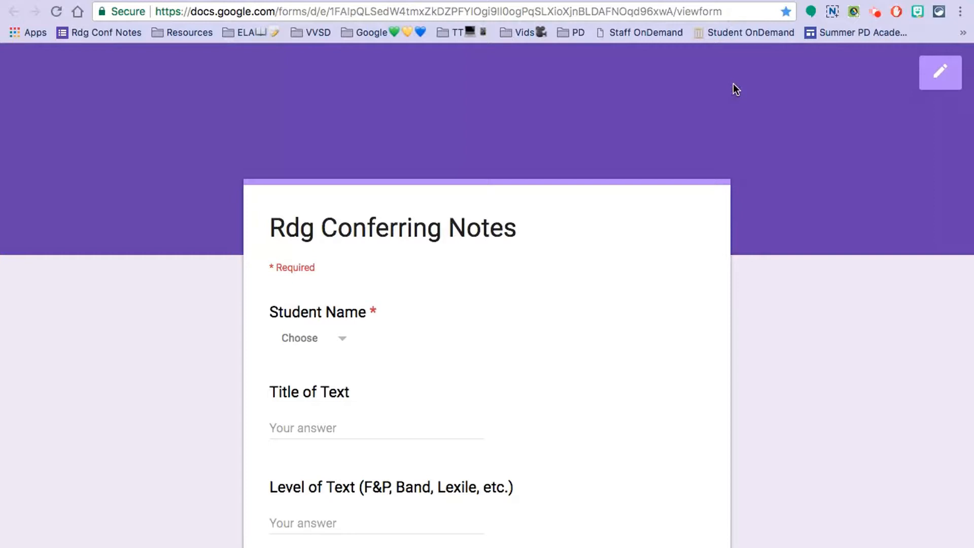
pyautogui.click(730, 9)
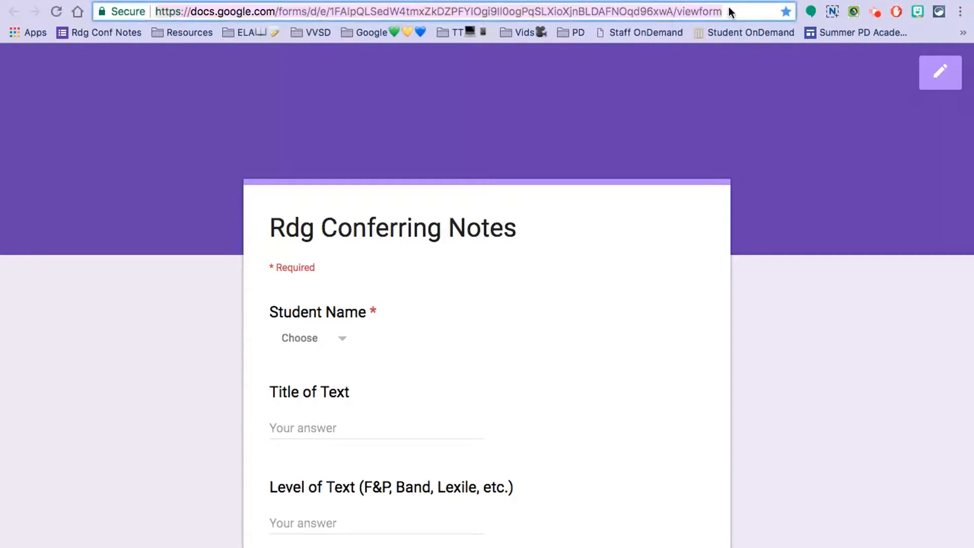
pyautogui.rightClick(729, 11)
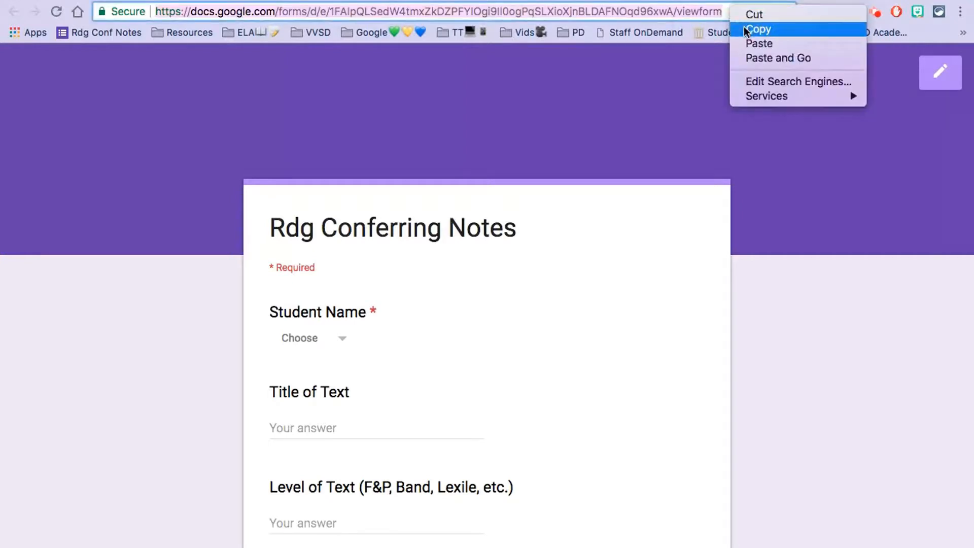
pyautogui.click(746, 30)
pyautogui.click(757, 96)
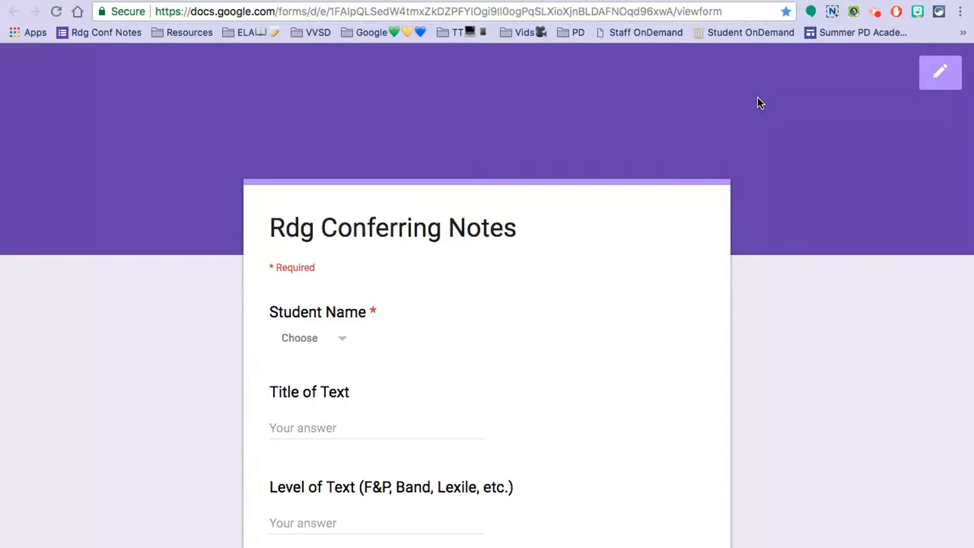
# - Switch to QR Code Generator and create a static URL code from the copied form address
pyautogui.hotkey('ctrl', 'Tab')
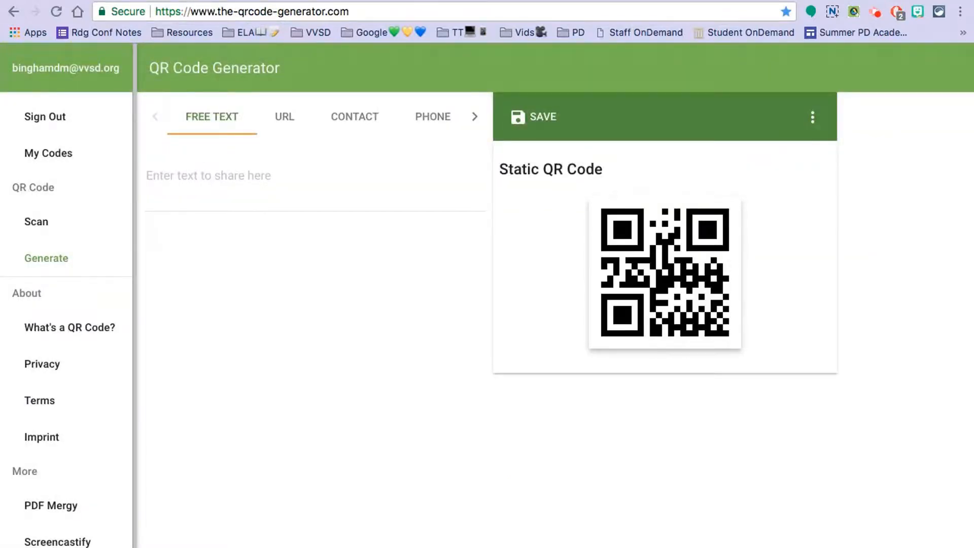
pyautogui.click(285, 125)
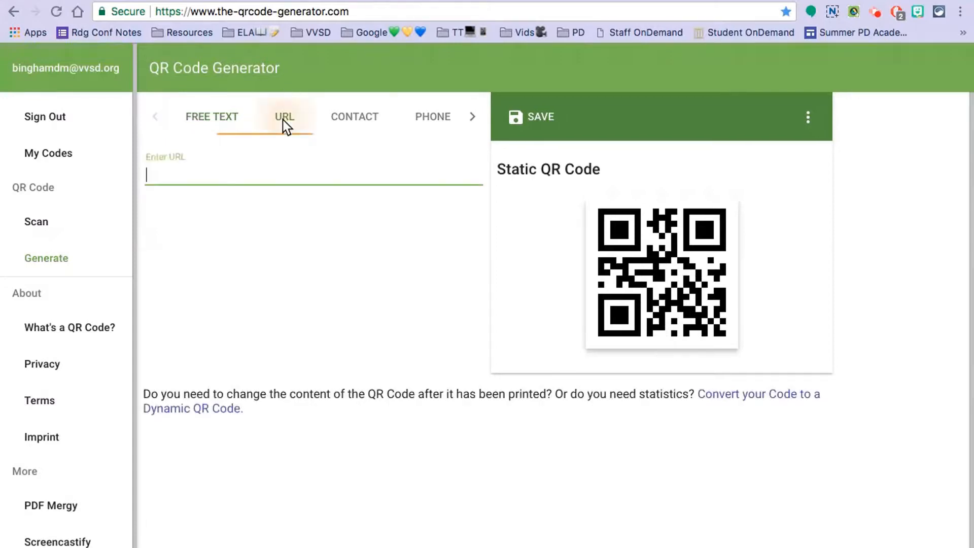
pyautogui.rightClick(190, 178)
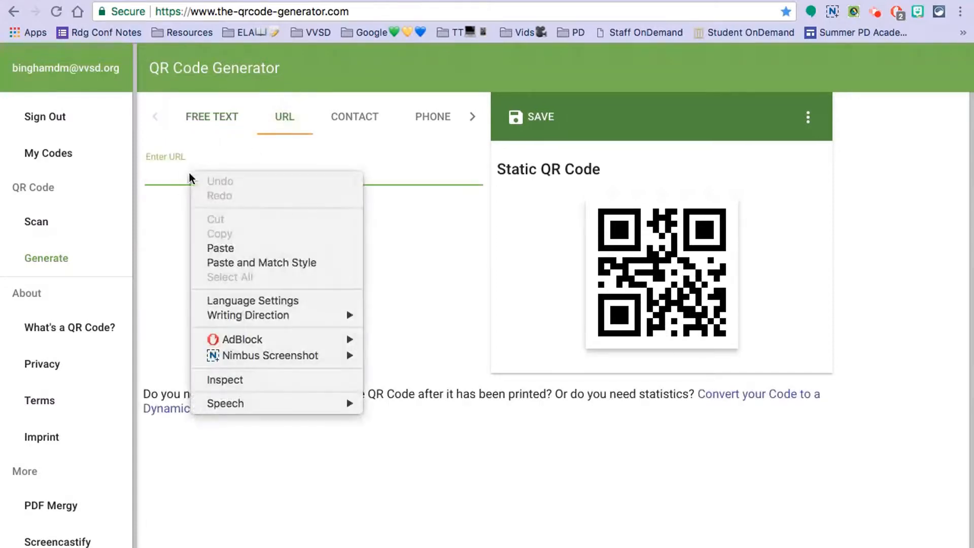
pyautogui.click(227, 248)
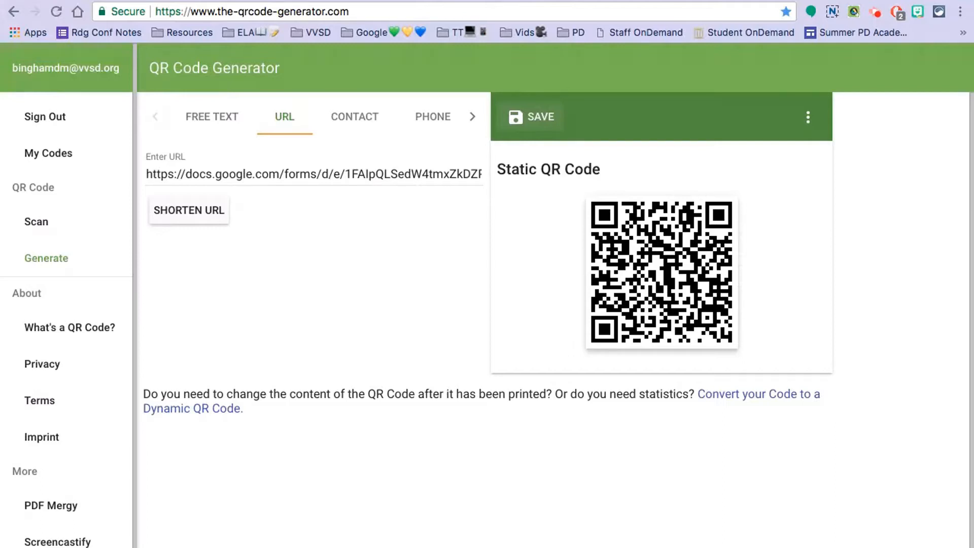
# - Save the QR code as a PNG file named "Rdg Conferring Notes"
pyautogui.click(540, 118)
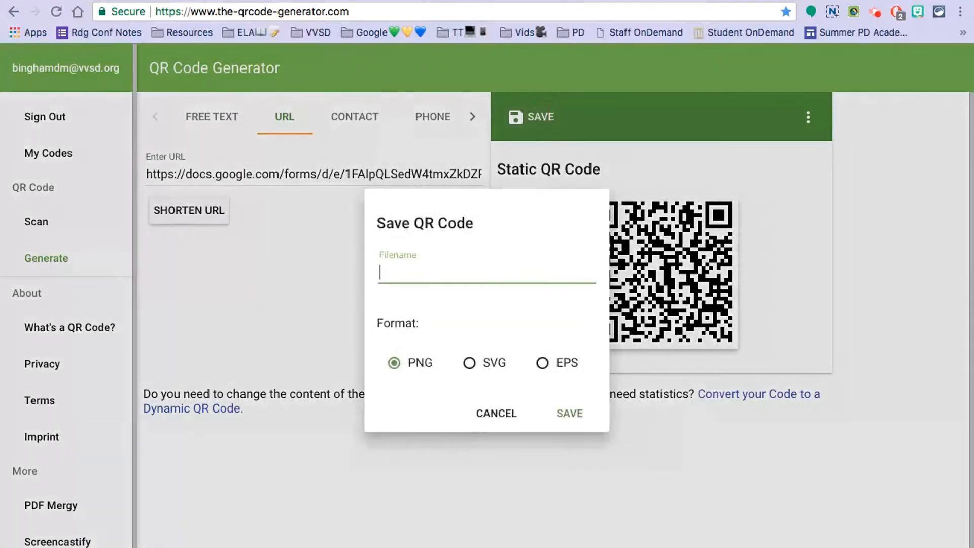
pyautogui.press('super+v')
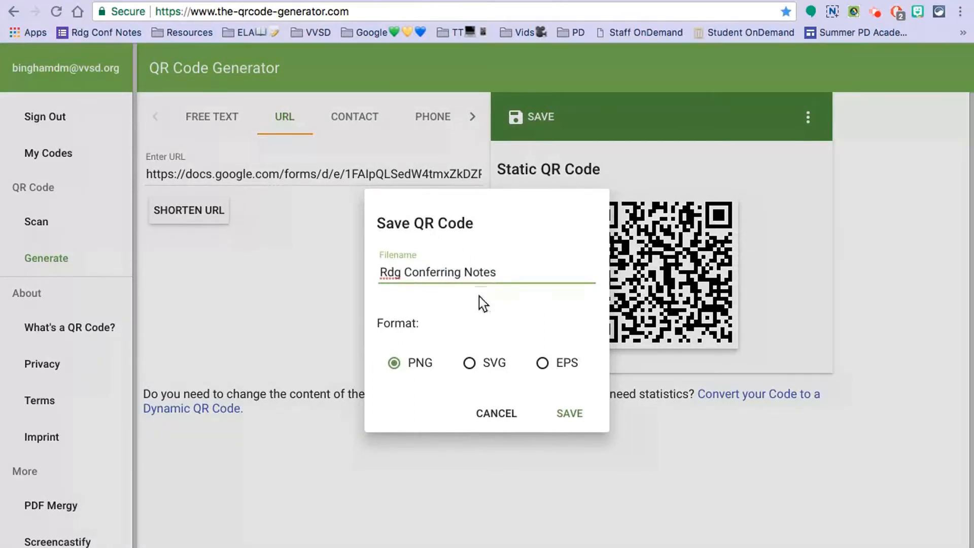
pyautogui.click(569, 415)
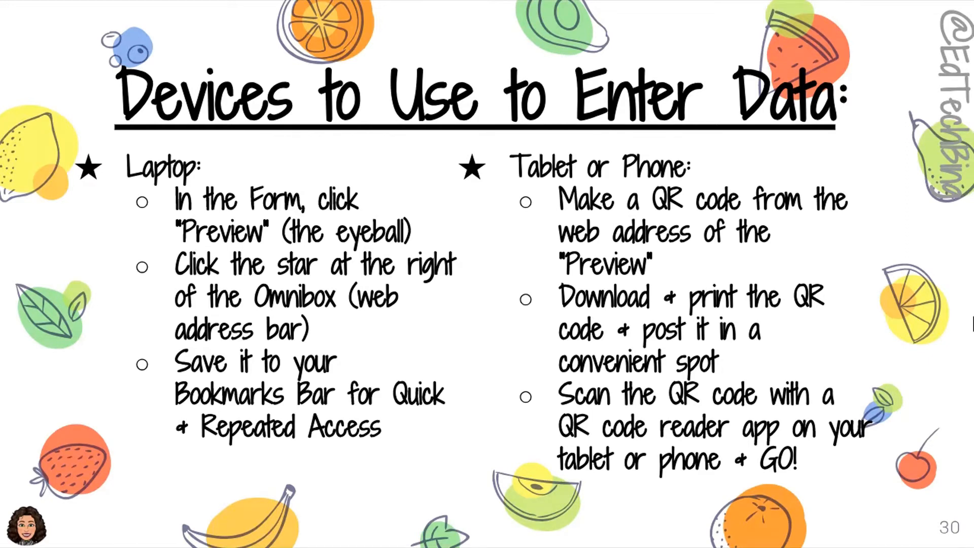
pyautogui.press('Right')
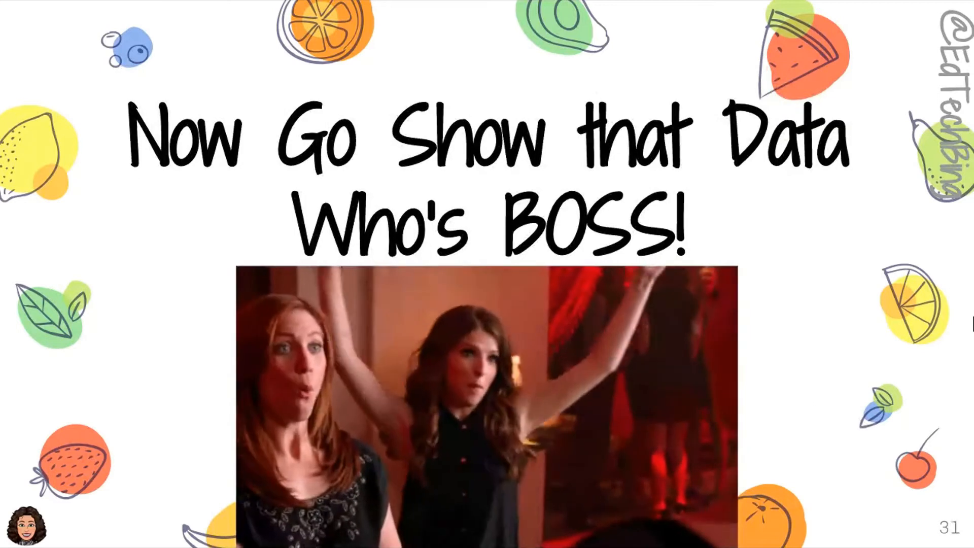